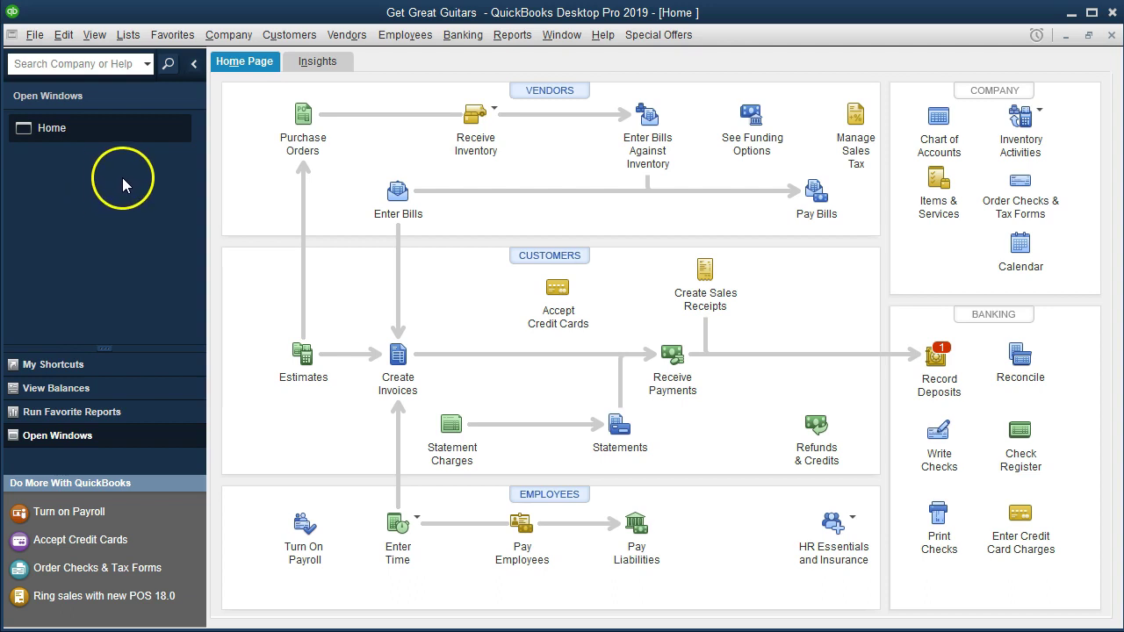
Step: Open the standard Profit & Loss report from the company and financial reports
click(512, 37)
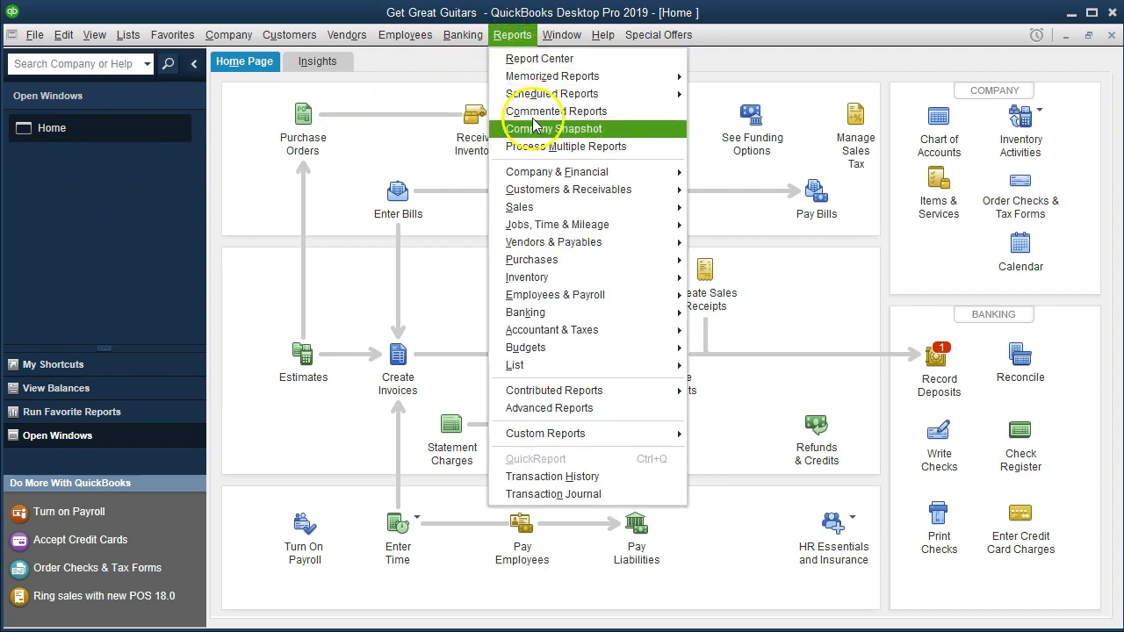
mouse_move(639, 174)
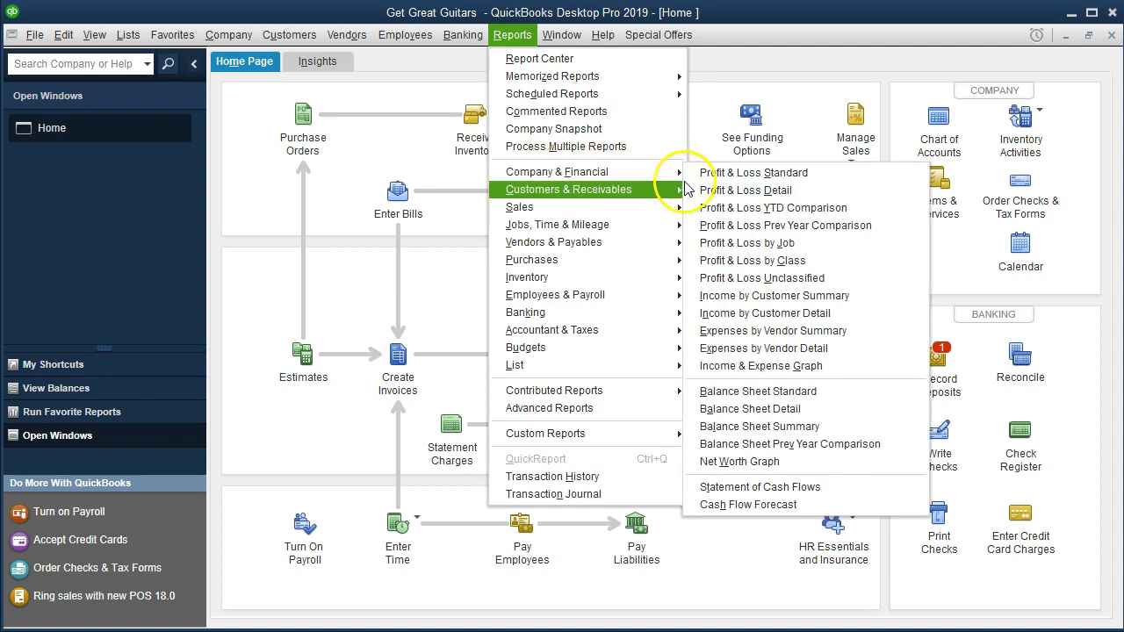
click(841, 173)
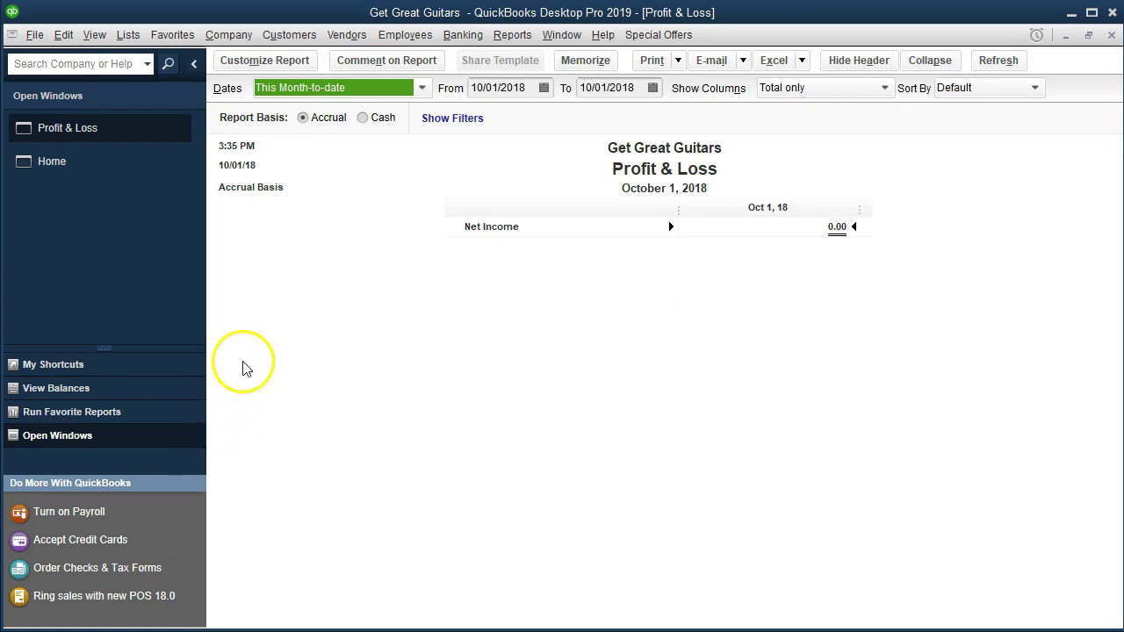
Step: Customize the Profit & Loss report to cover the date range from 01/01/2019 to 12/31/2019
click(301, 63)
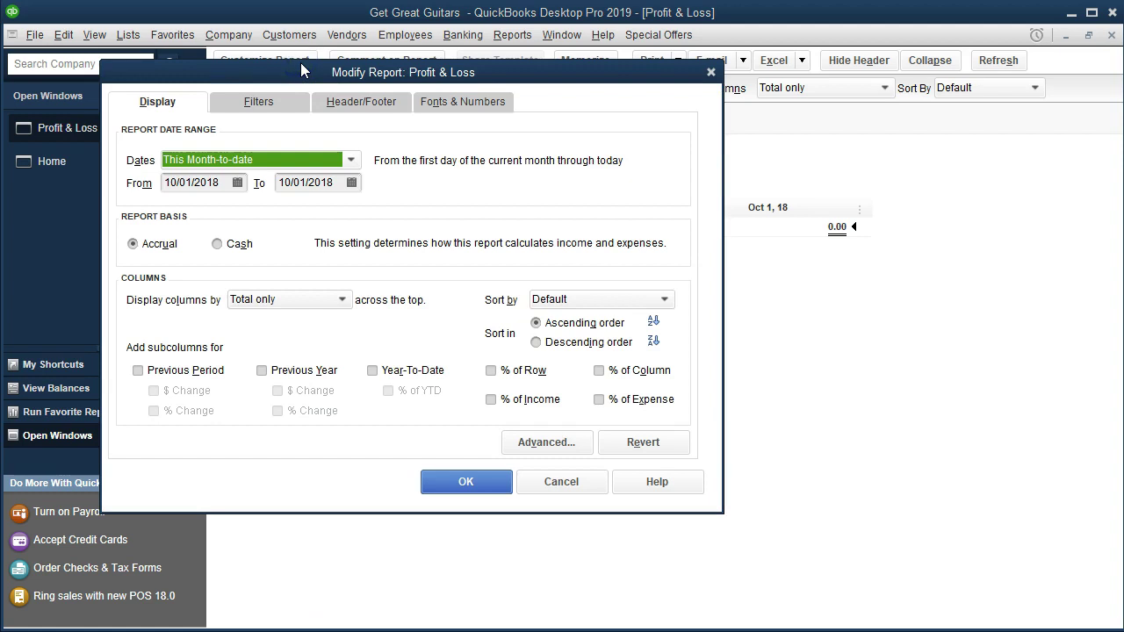
key(Tab)
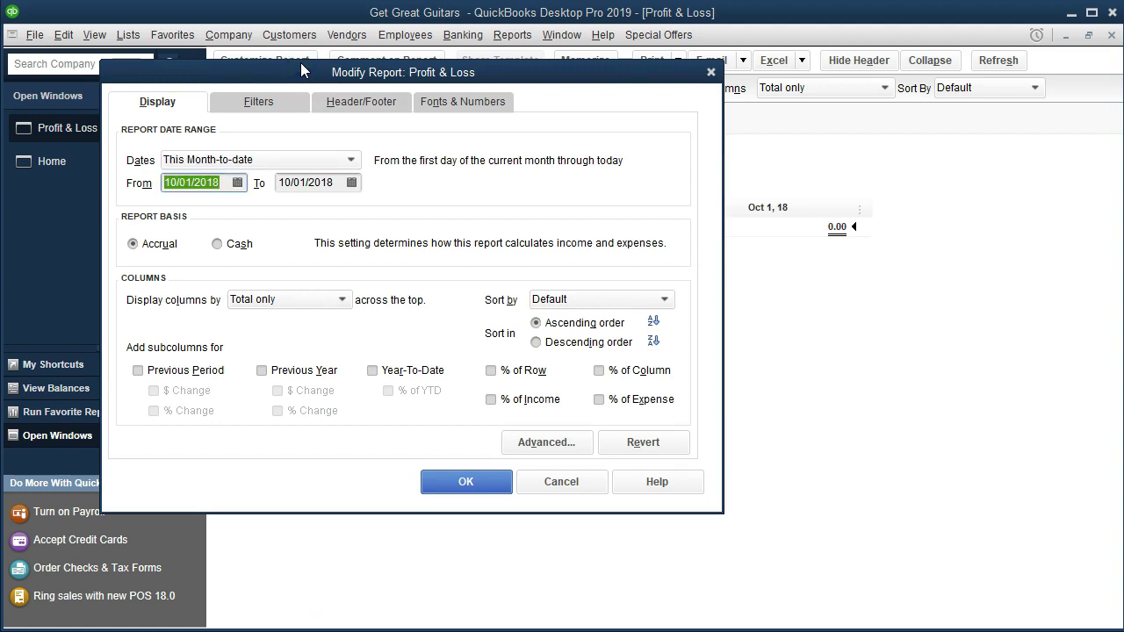
text(0)
text(1/01/2019)
key(Tab)
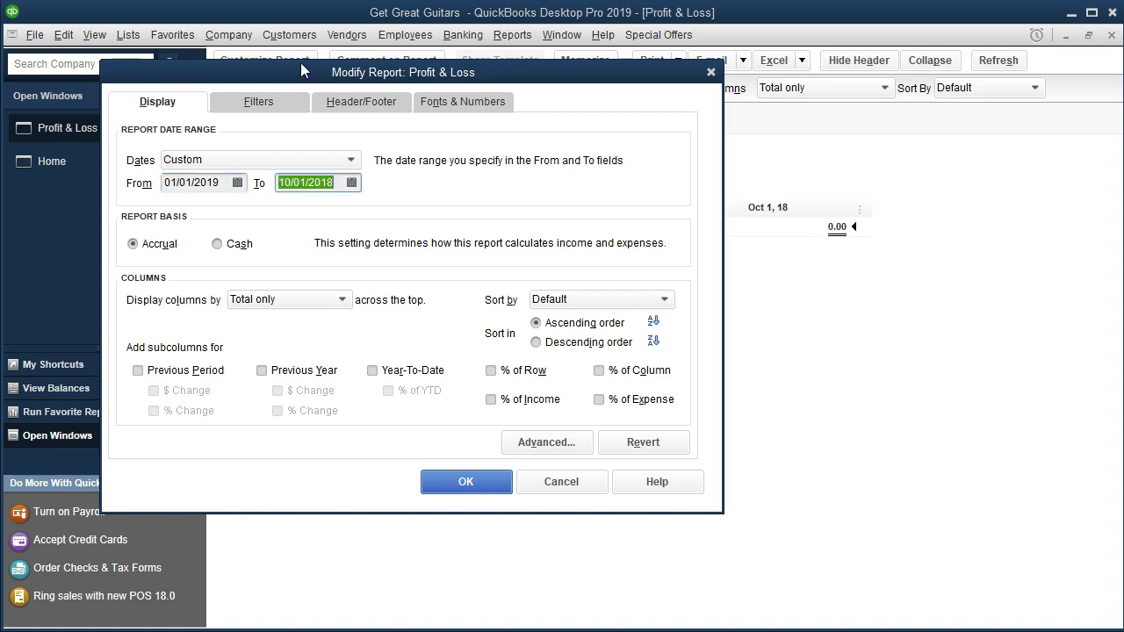
text(123119)
key(Tab)
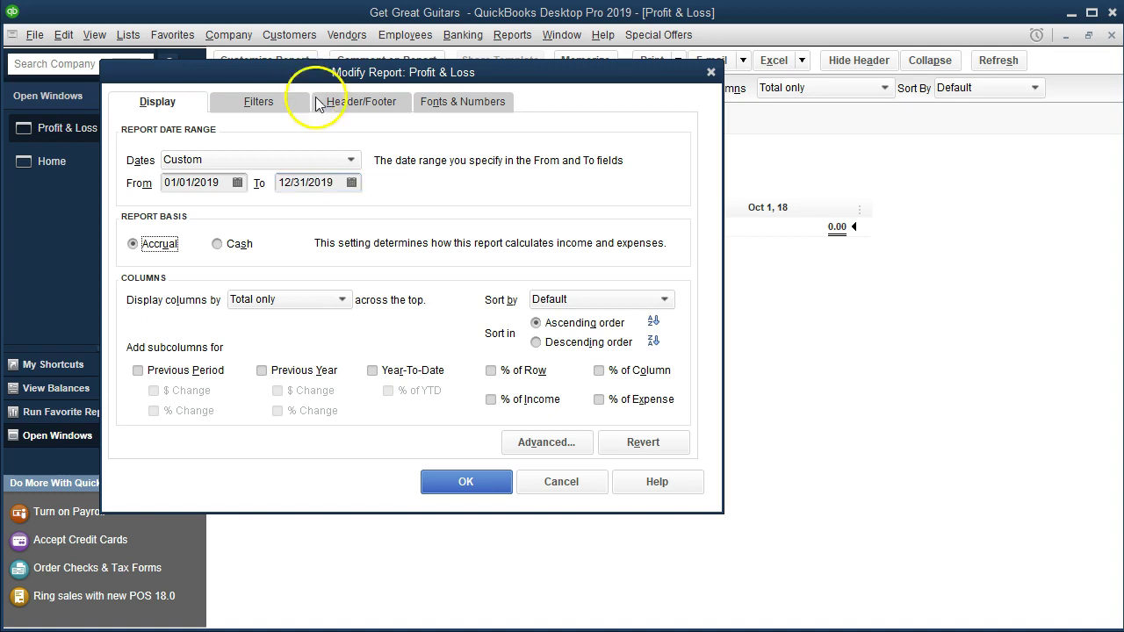
click(451, 482)
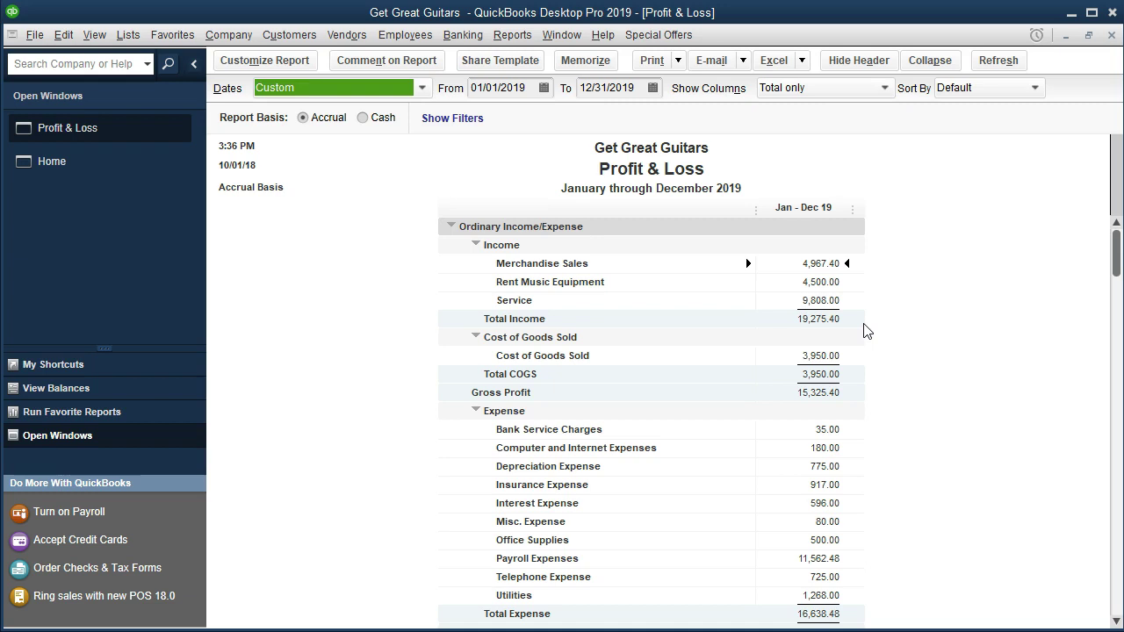
Step: Add a % of Expense subcolumn to the Profit & Loss report
scroll(865, 330, down, 1)
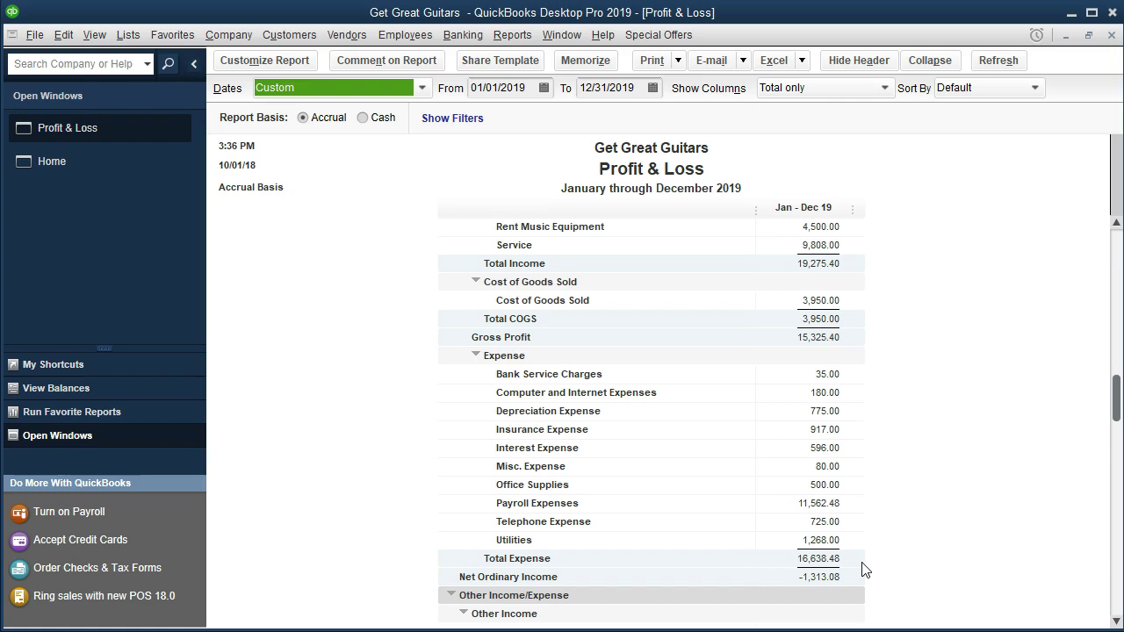
click(293, 64)
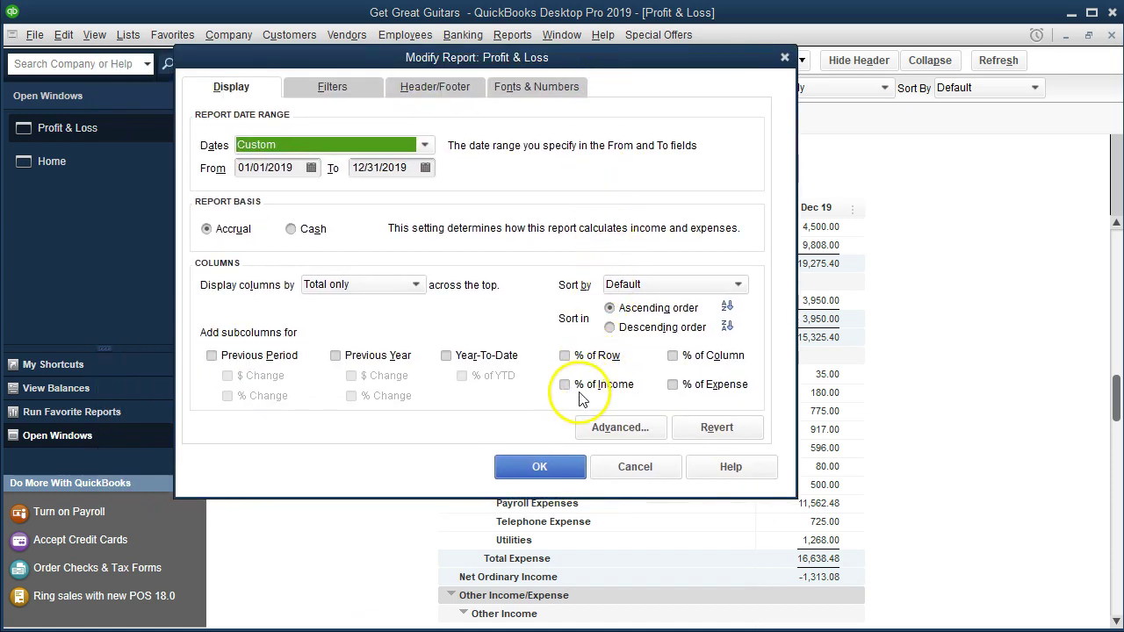
click(675, 388)
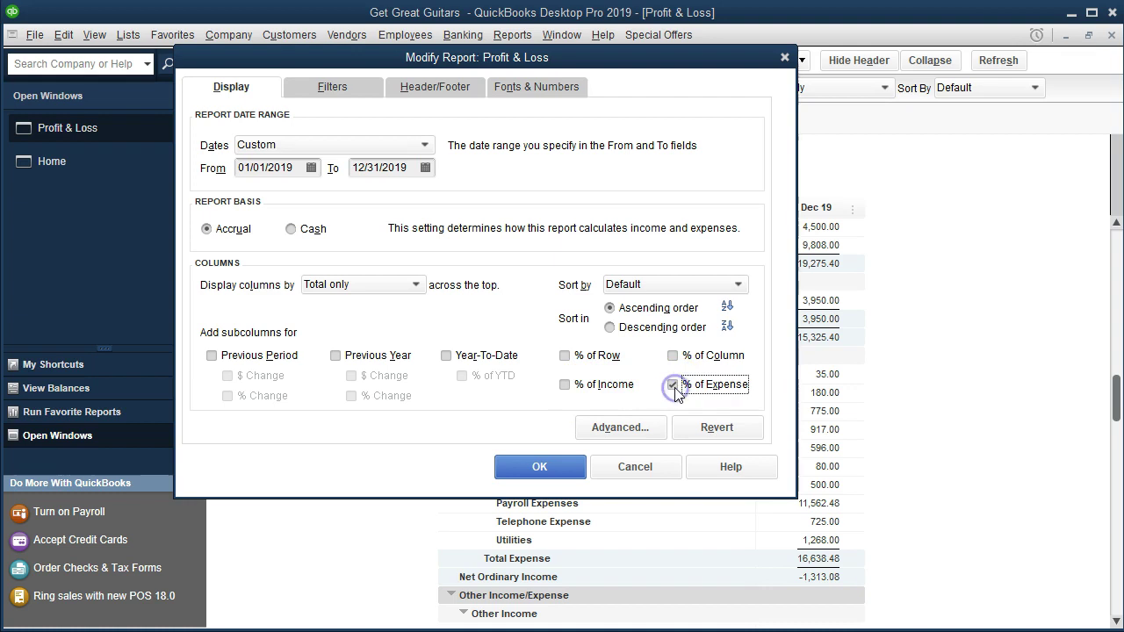
click(569, 467)
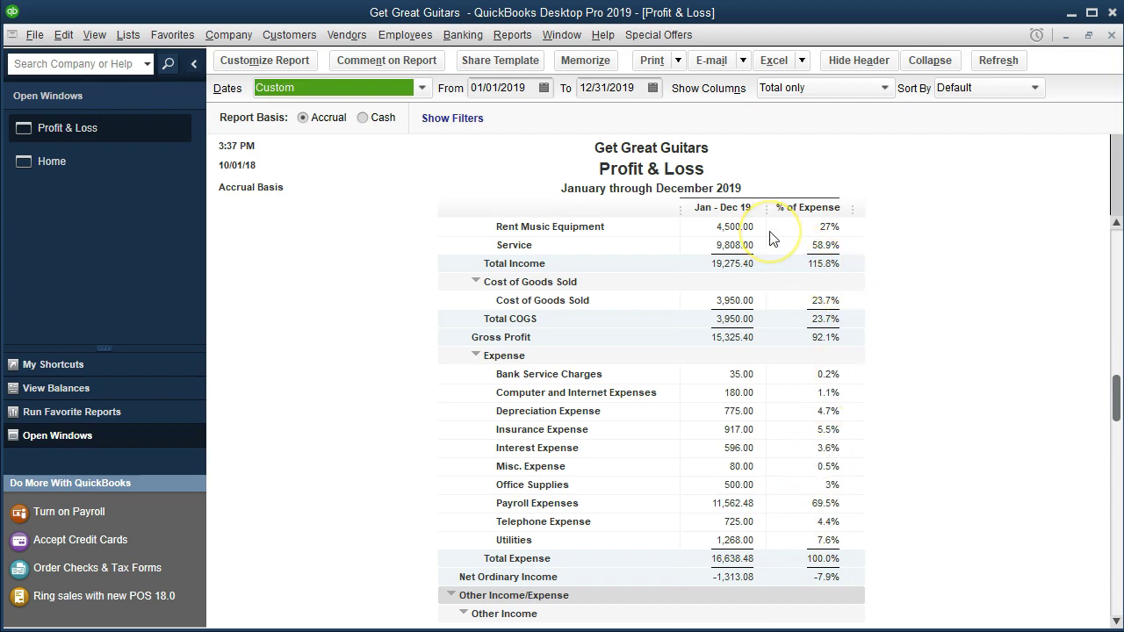
Step: Review the expense percentages and check the Payroll Expenses share in Calculator by dividing 11562.48 by 16638.48, closing Calculator when done
scroll(773, 251, up, 1)
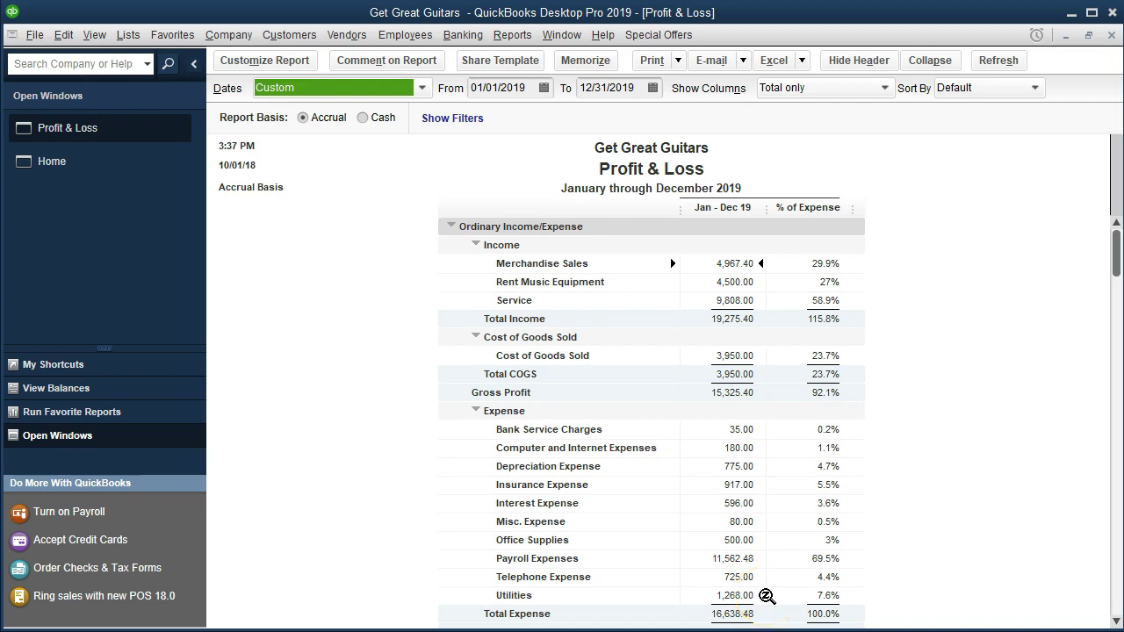
scroll(760, 553, down, 1)
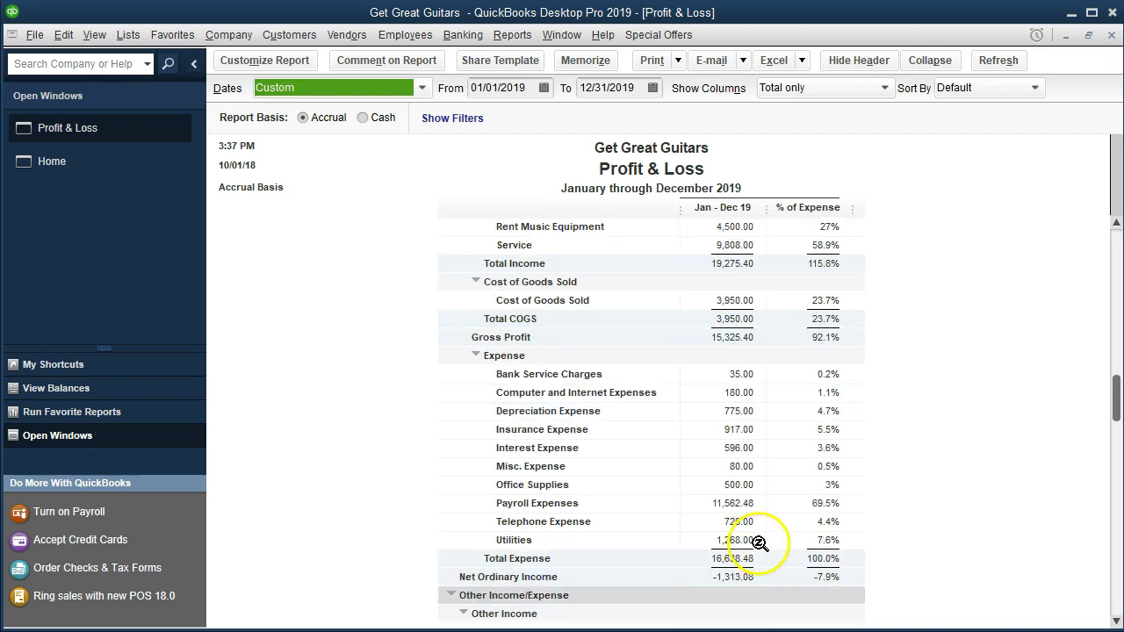
scroll(782, 386, down, 1)
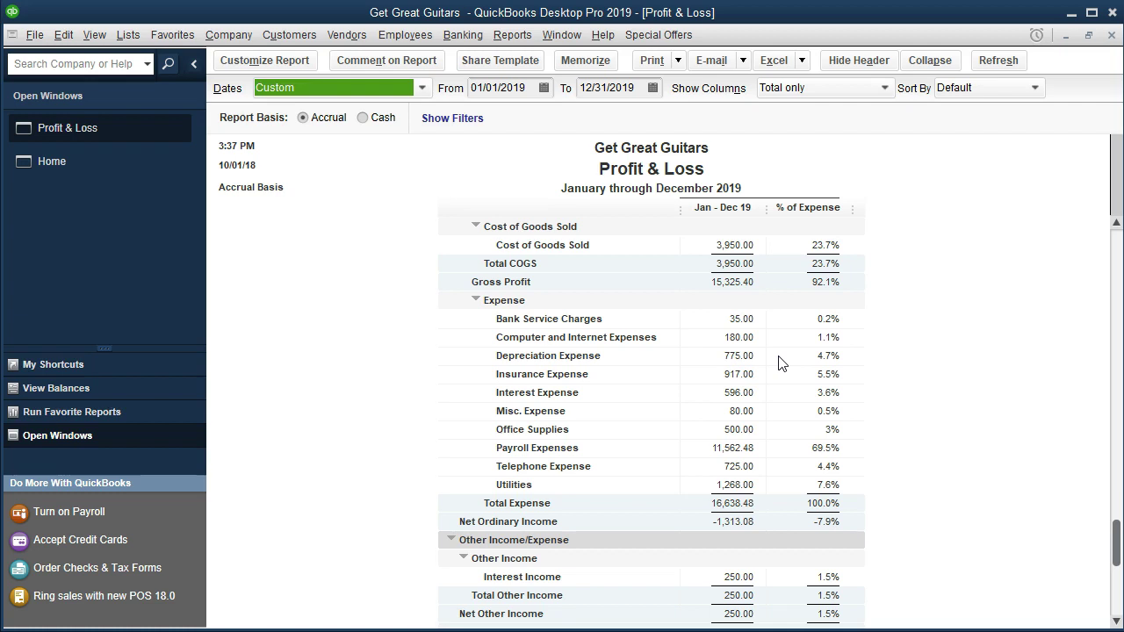
click(780, 397)
click(784, 449)
key(XF86Calculator)
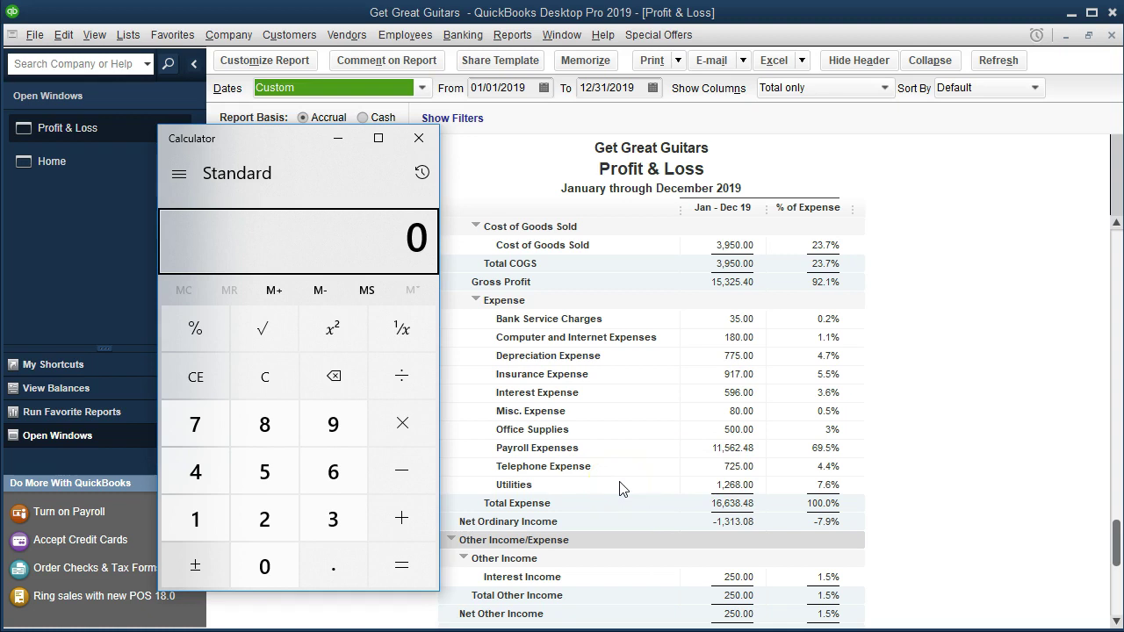
text(11562.48)
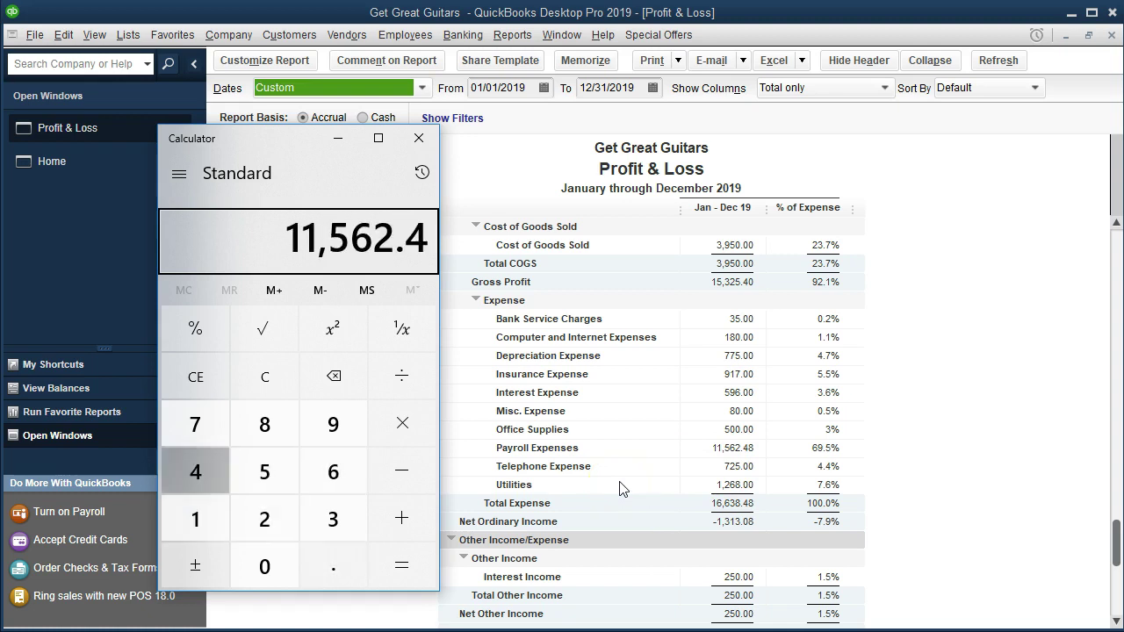
key(slash)
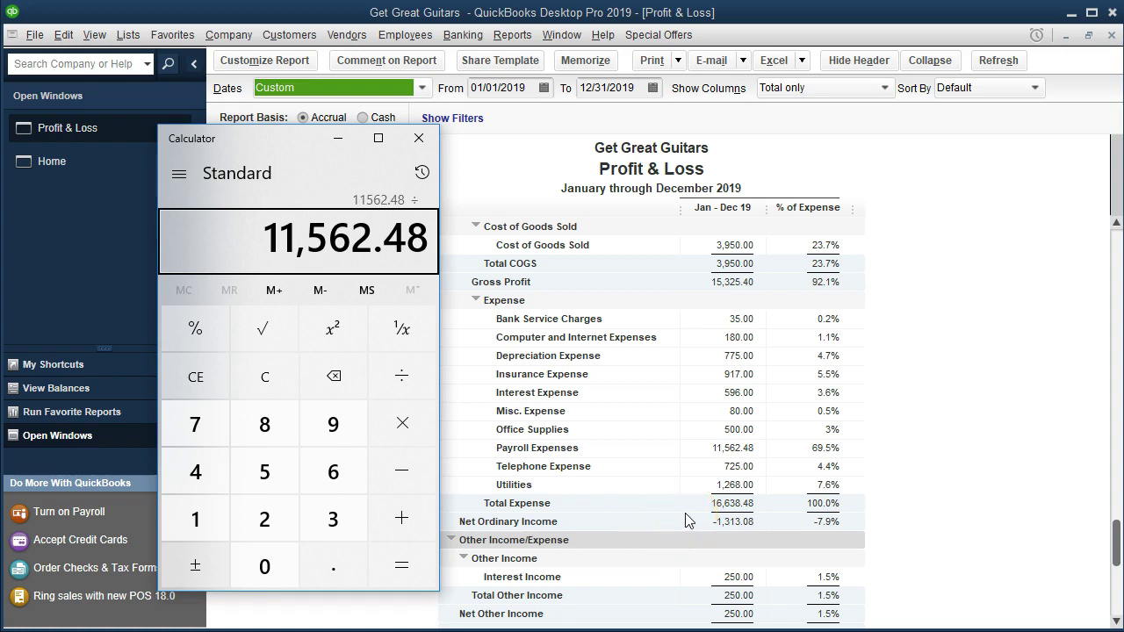
text(16)
text(638.48)
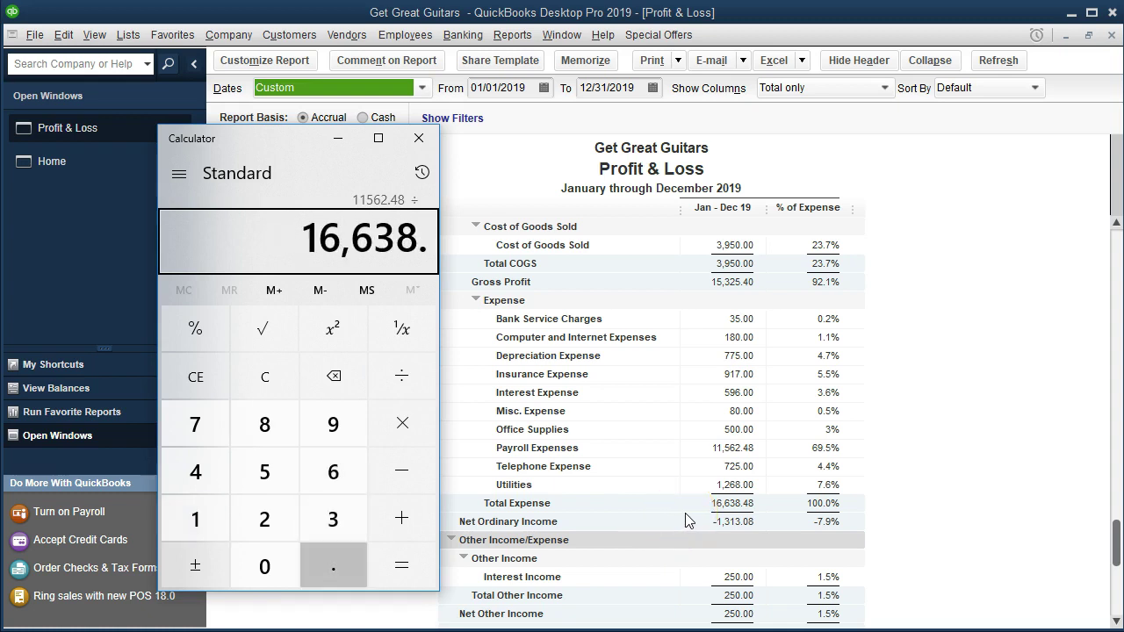
key(Return)
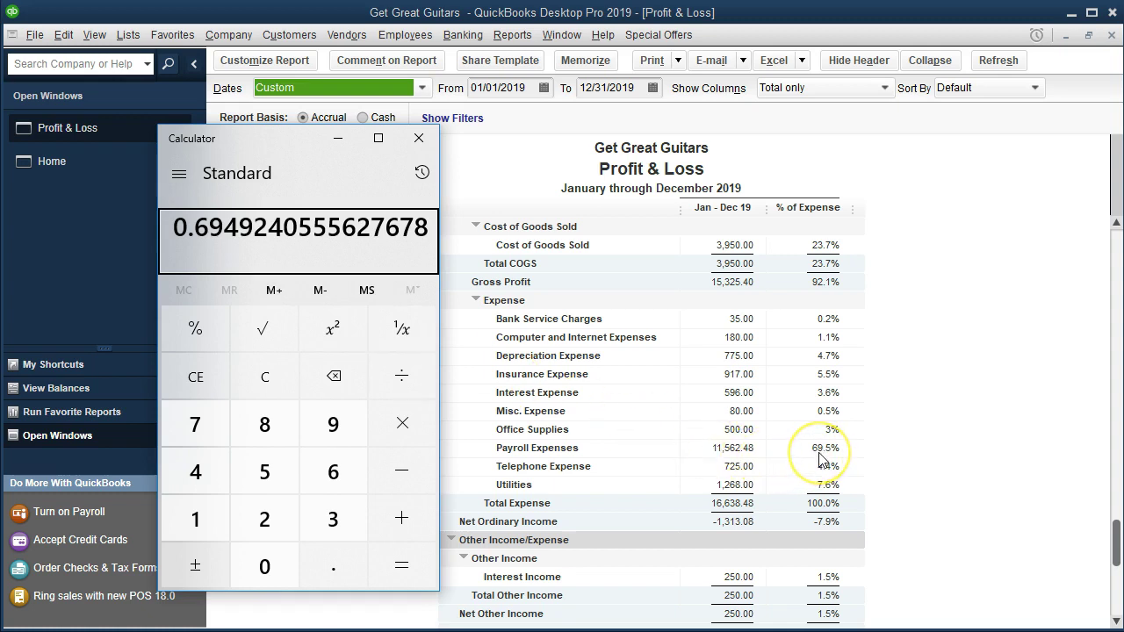
click(419, 138)
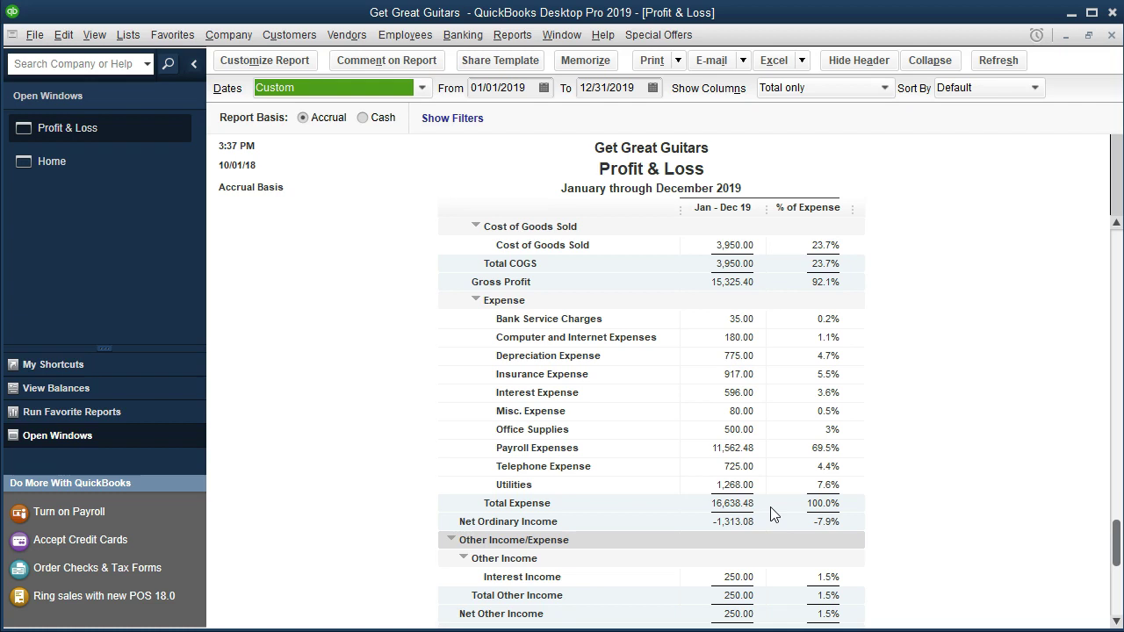
Step: In the report's header settings, turn off Time Prepared, Report Basis and Date Prepared
click(916, 457)
click(295, 63)
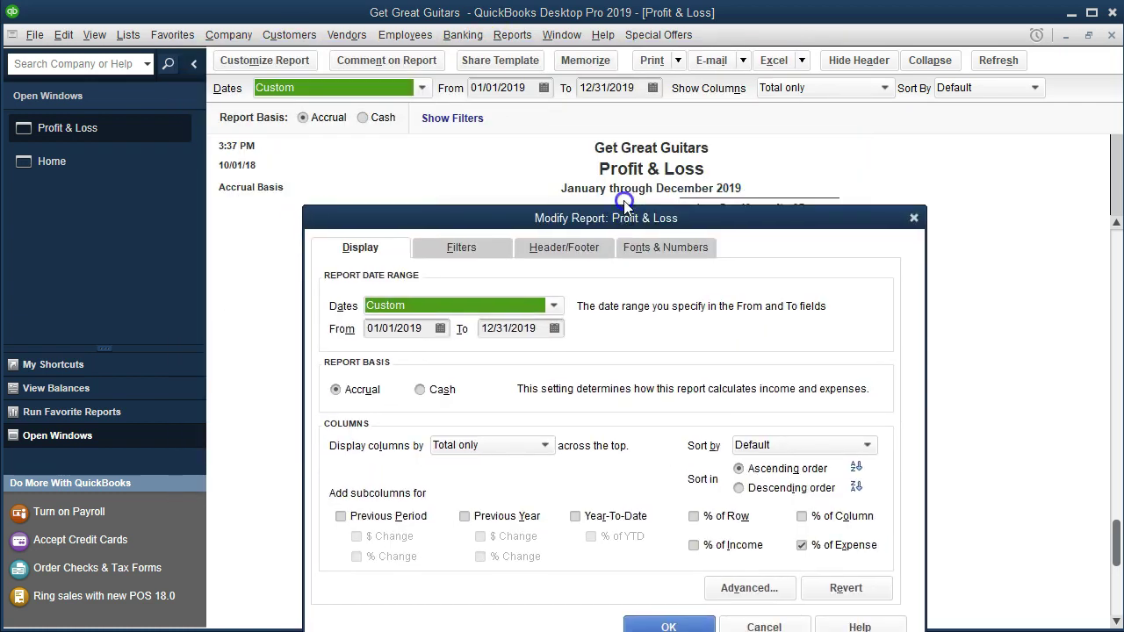
click(593, 189)
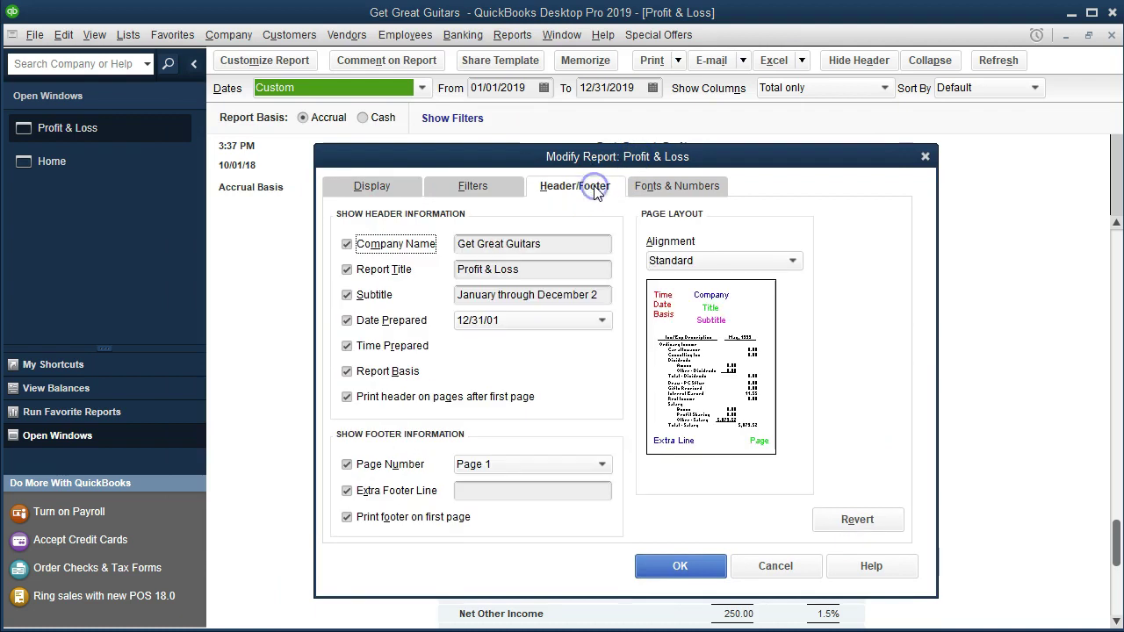
click(347, 346)
click(346, 372)
click(348, 321)
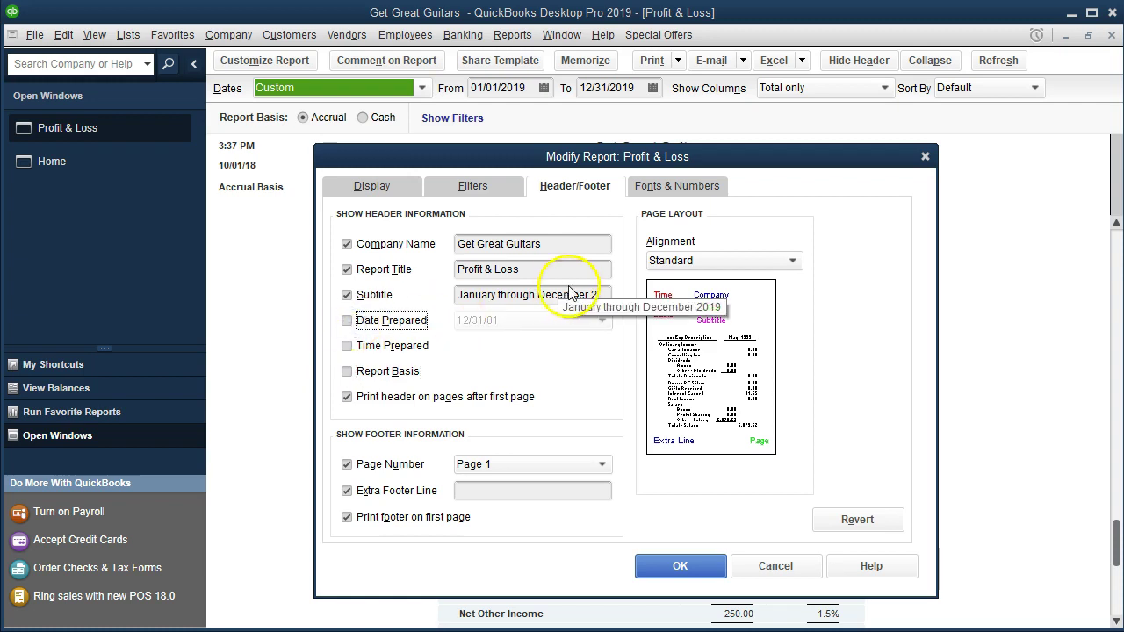
Step: Change the report title to "Profit & Loss % of Expense" and enter "Smath" as the extra footer line
click(547, 269)
drag(701, 157, 510, 135)
click(374, 248)
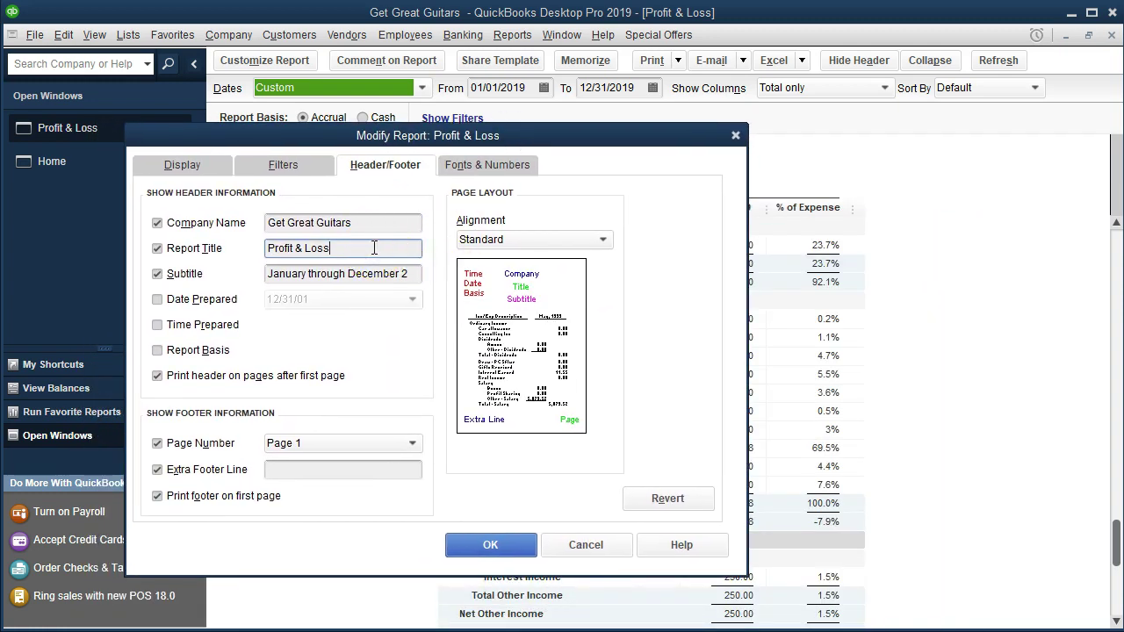
text(% of Expense)
key(Tab)
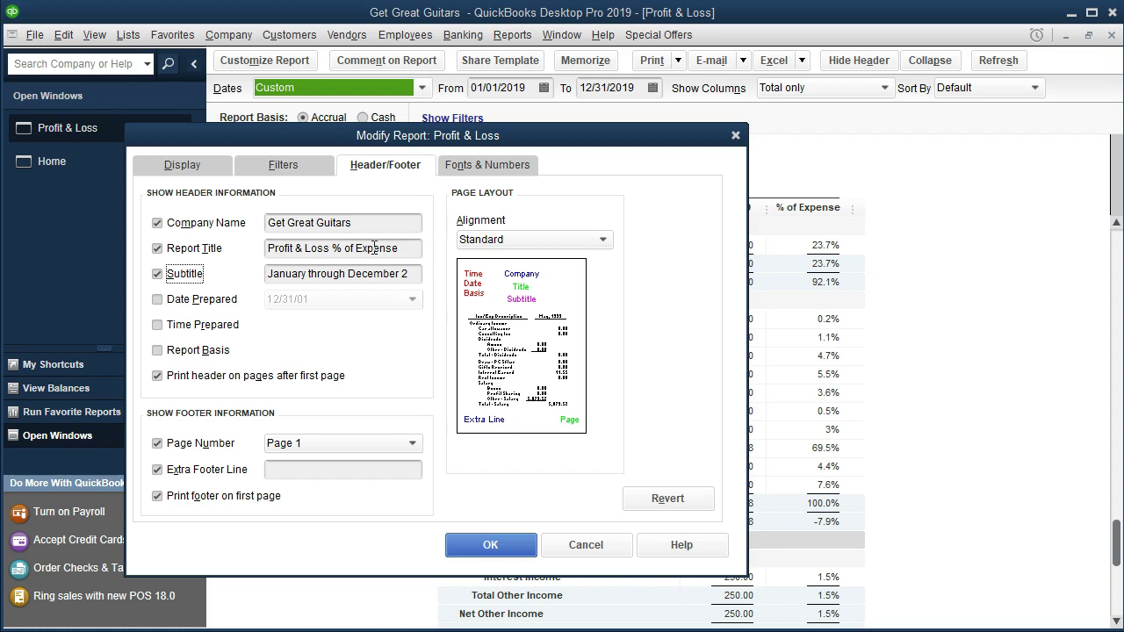
click(345, 273)
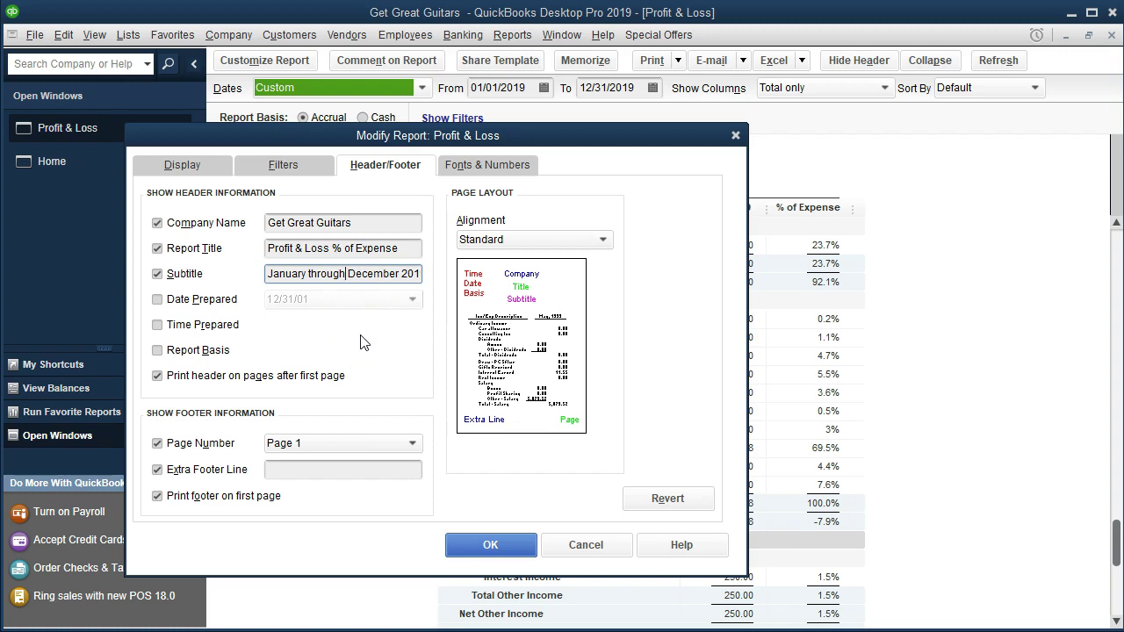
click(293, 474)
text(Smath)
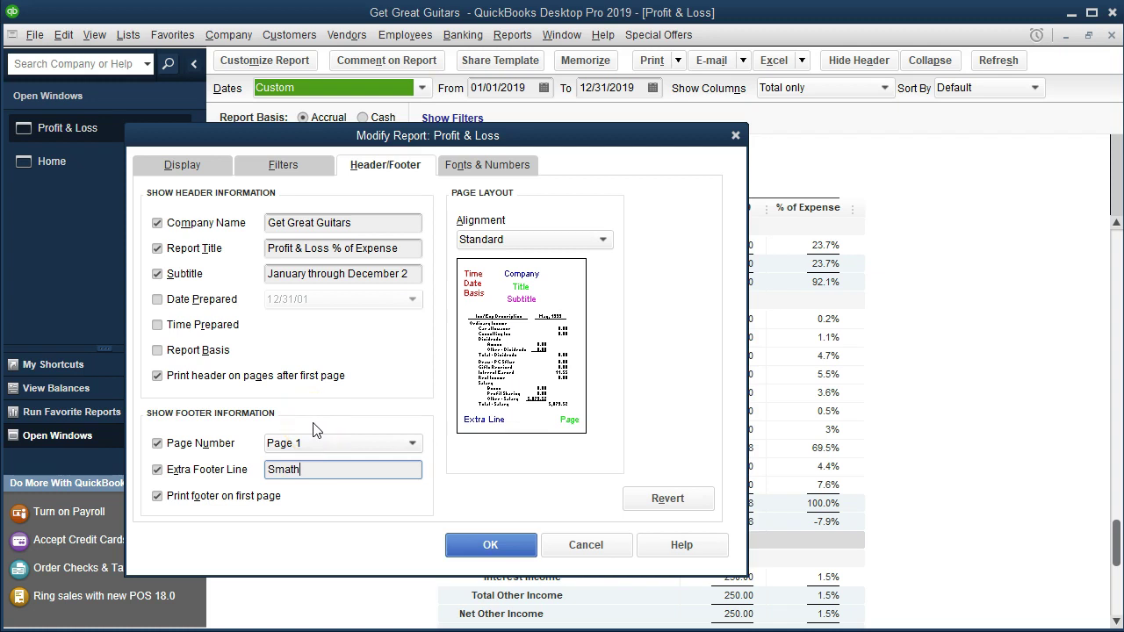
Step: Format negative numbers in parentheses and bright red, show all numbers without cents, and apply the changes to the report
click(456, 171)
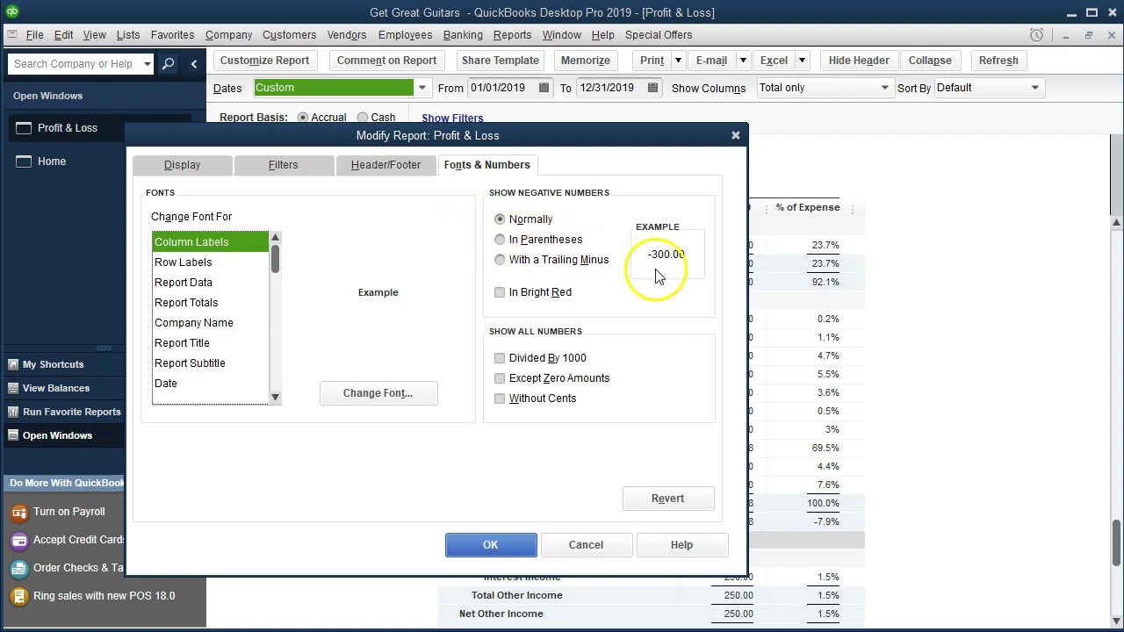
click(500, 239)
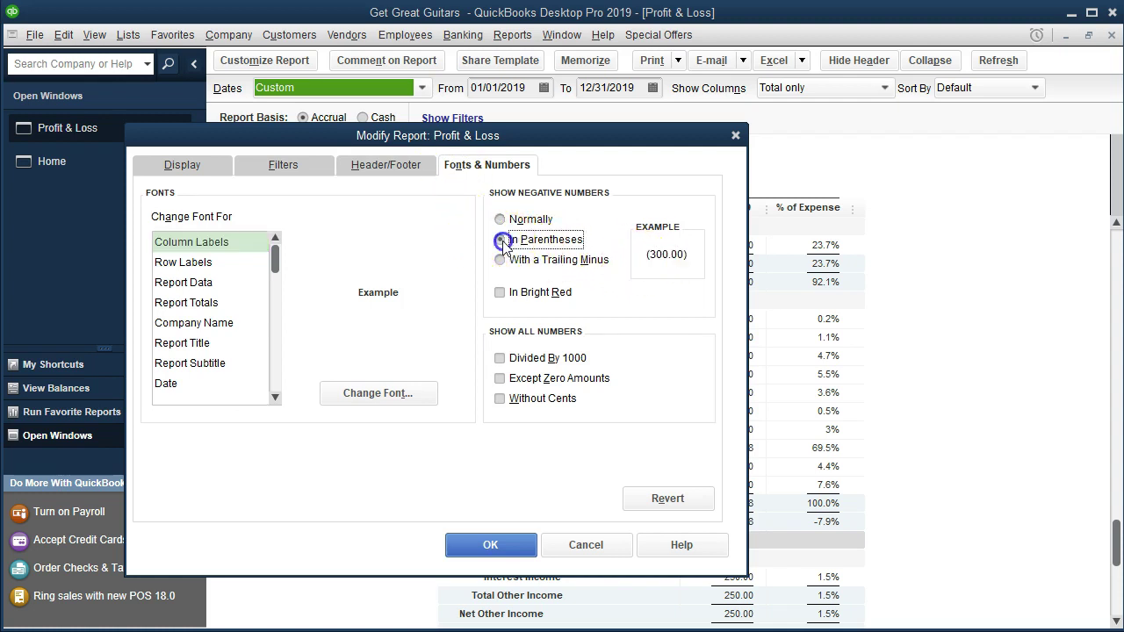
click(500, 293)
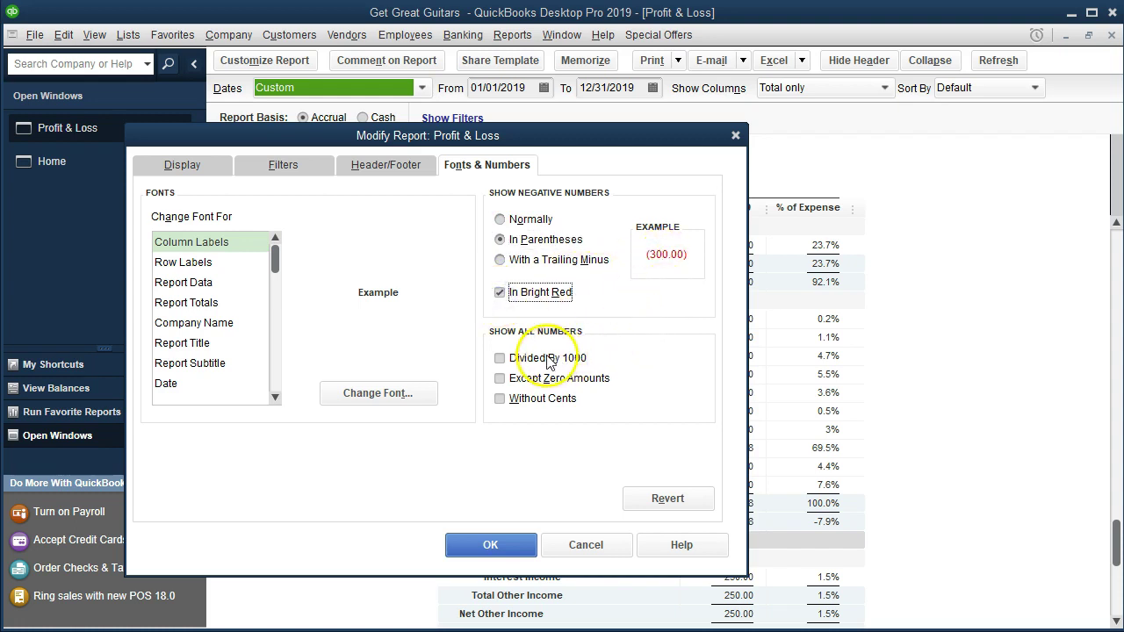
click(502, 399)
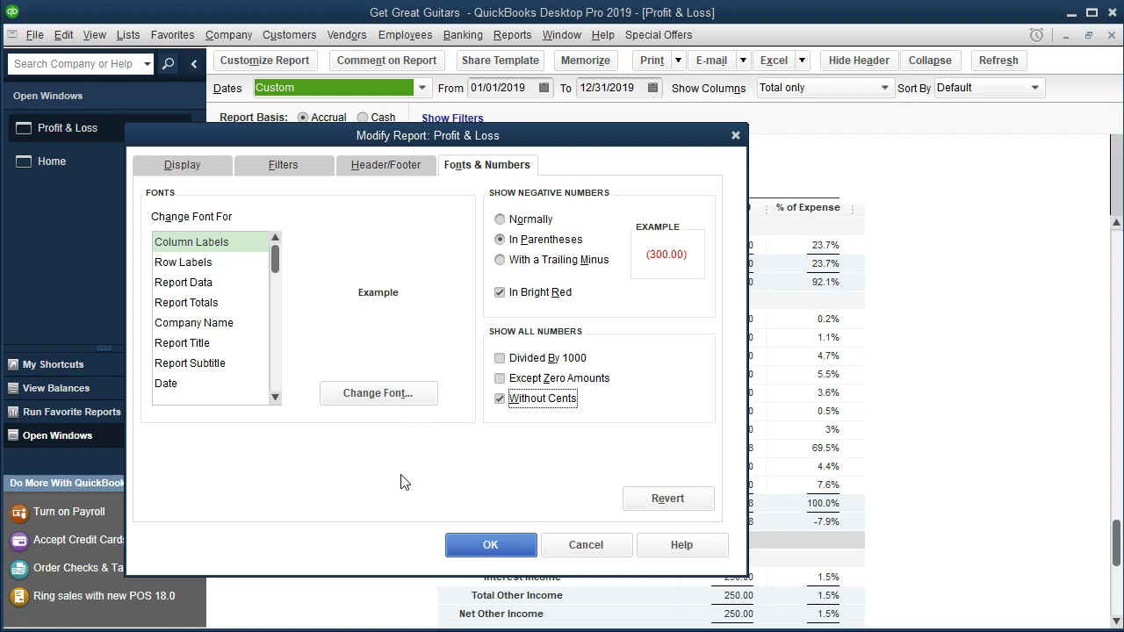
click(465, 546)
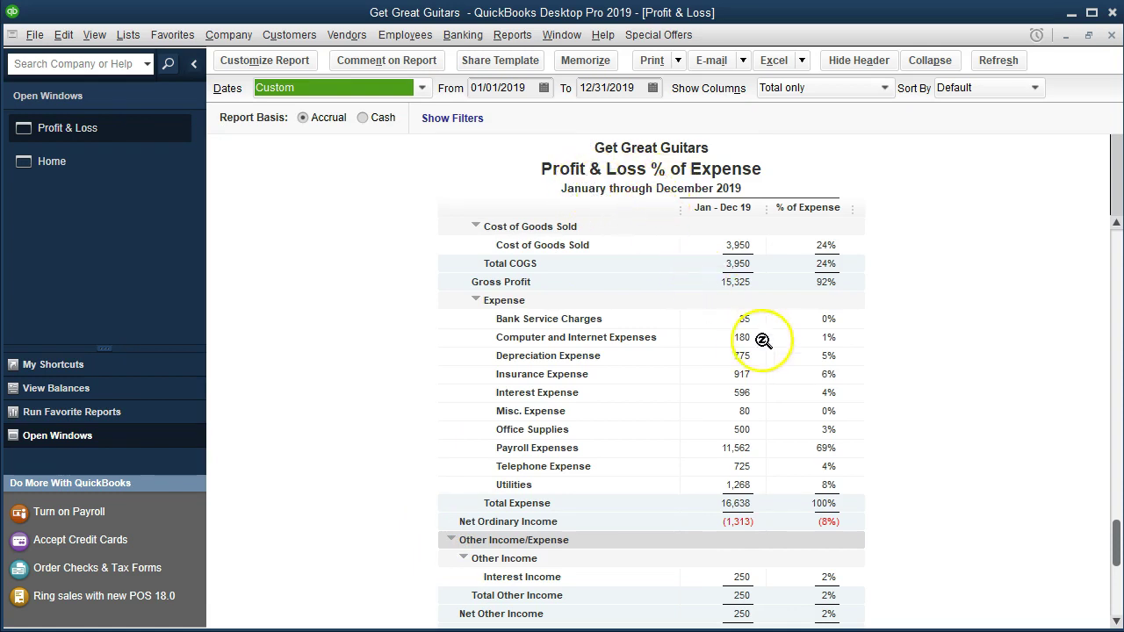
scroll(841, 425, down, 1)
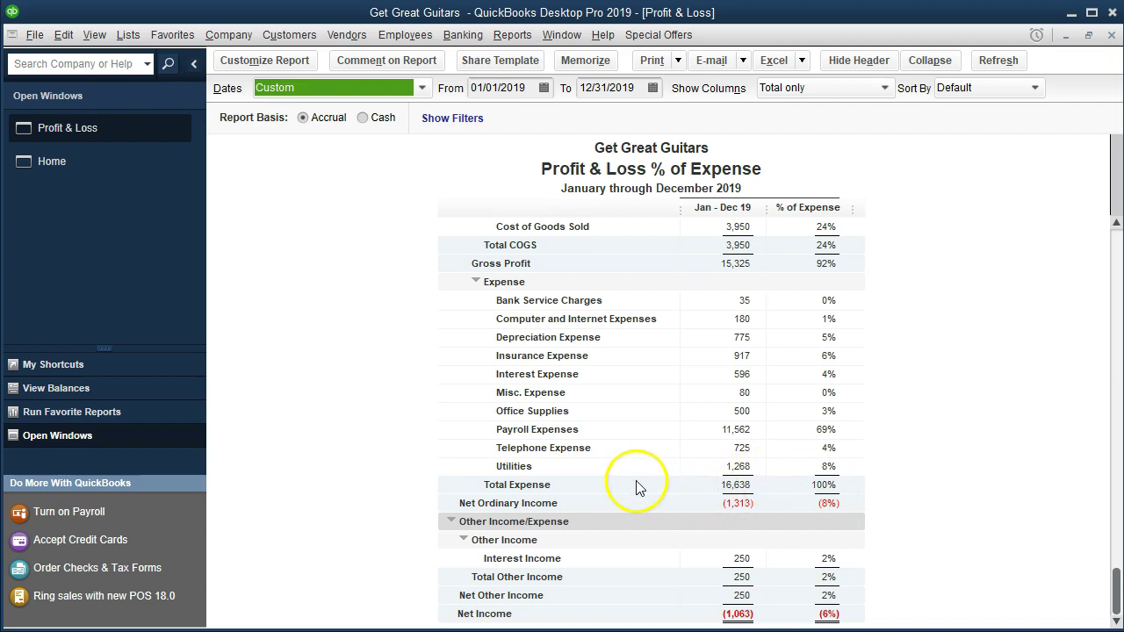
scroll(639, 486, up, 1)
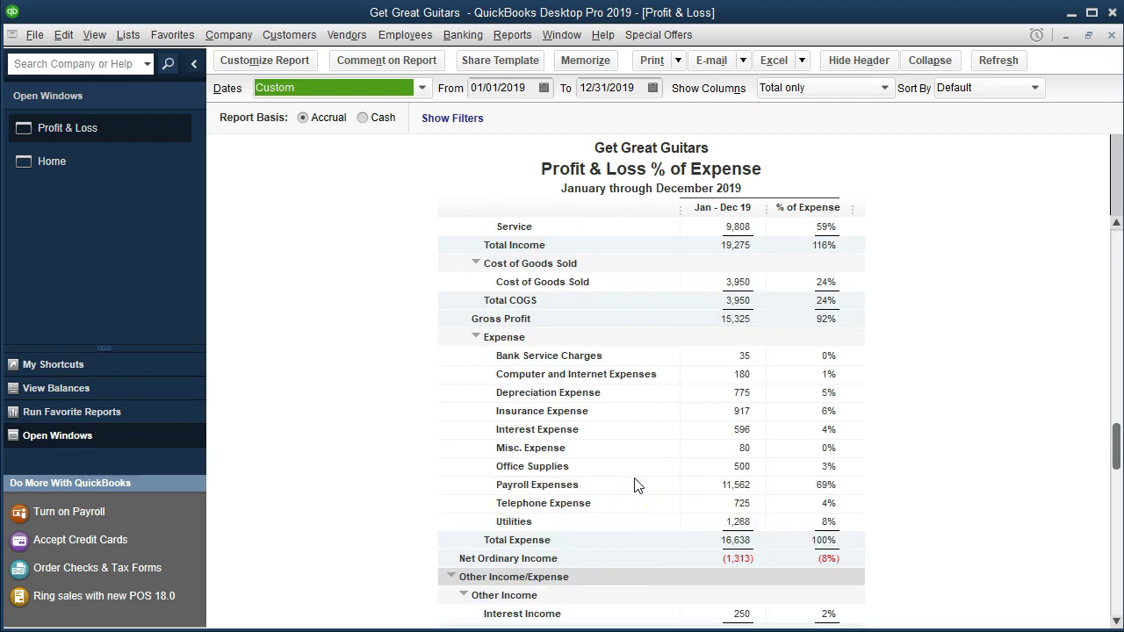
Step: Memorize the report as "Profit & Loss % of Expense" in the Smith memorized report group
click(579, 60)
drag(548, 220, 505, 252)
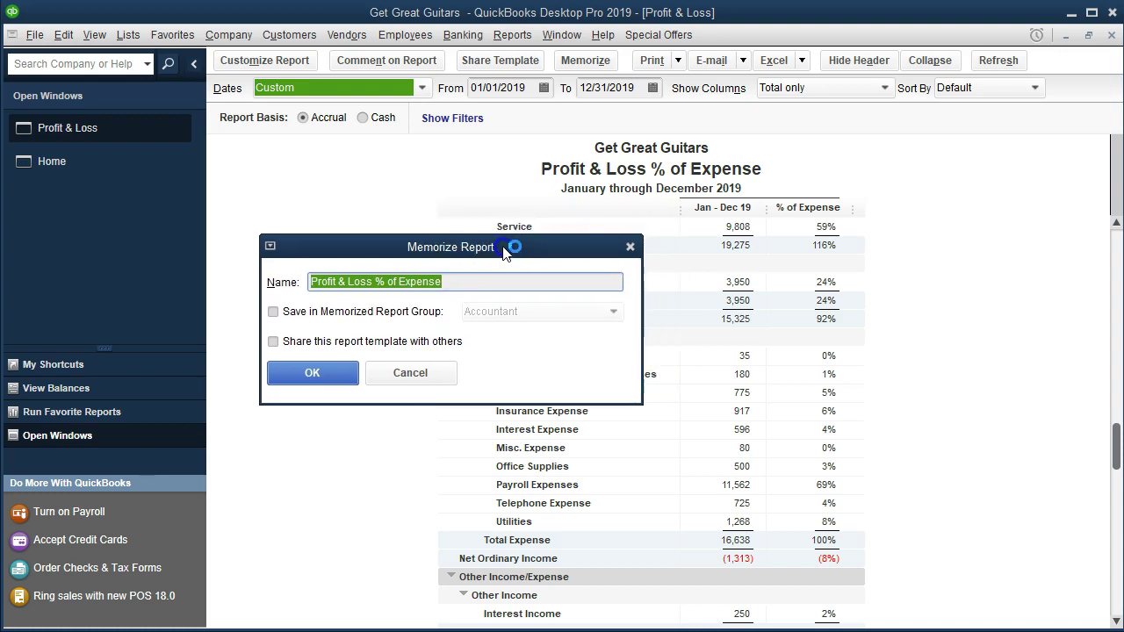
click(273, 312)
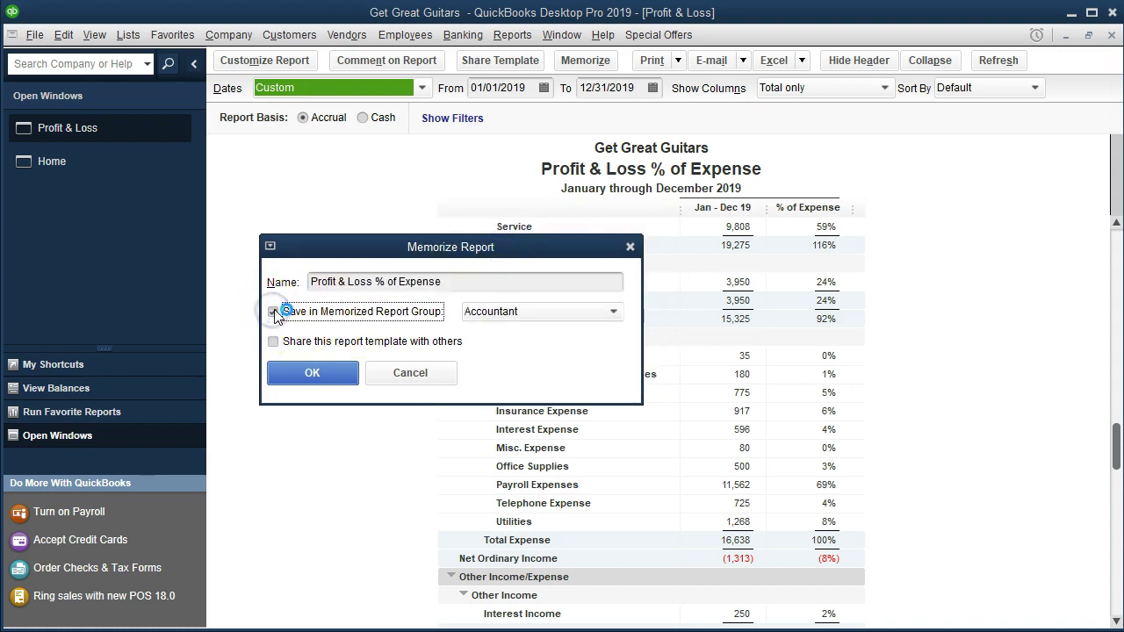
click(584, 316)
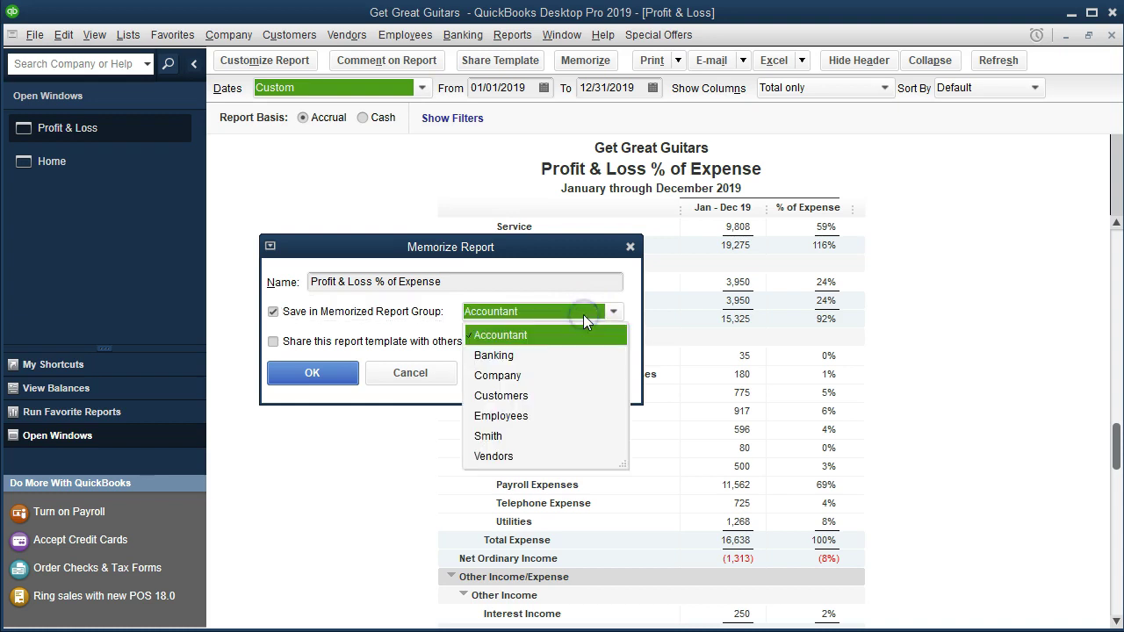
click(513, 439)
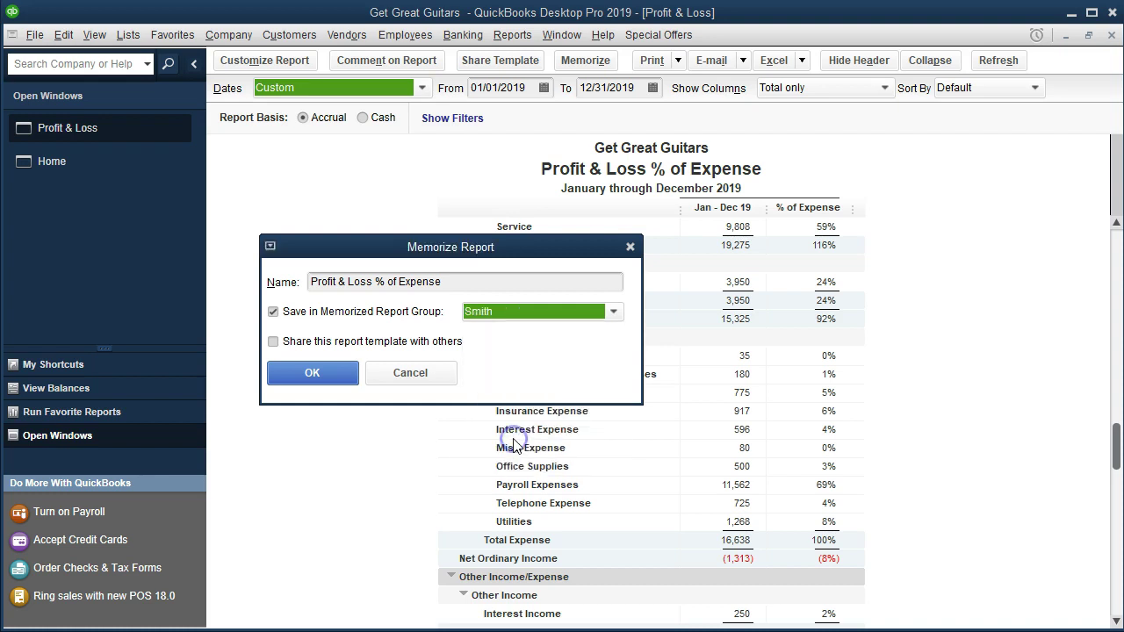
click(340, 378)
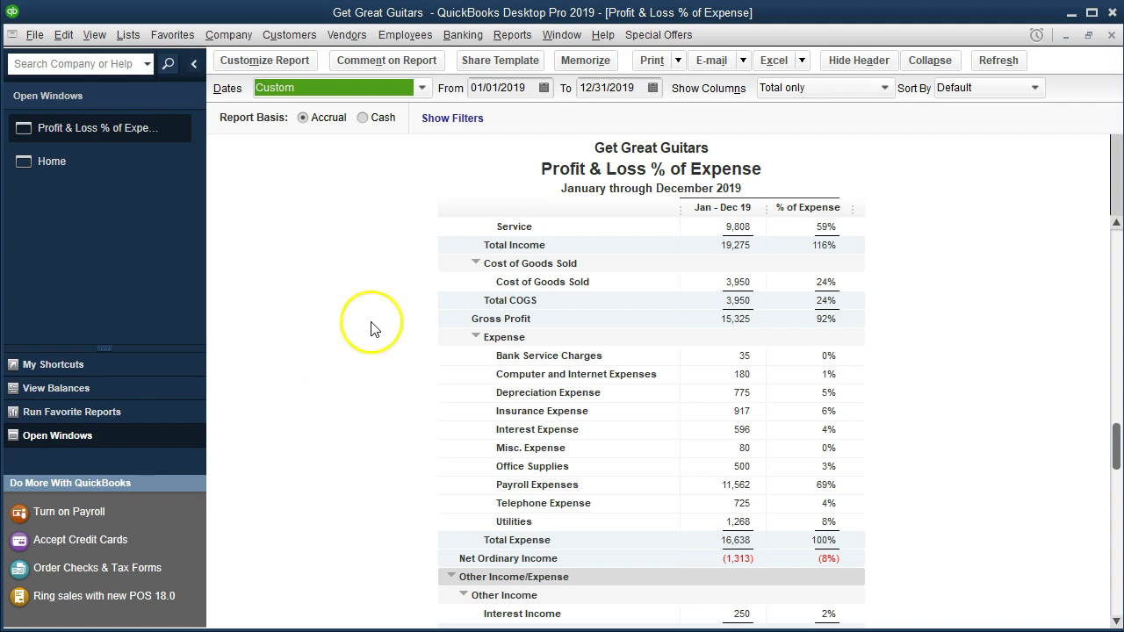
Step: Check the memorized reports stored in the Smith group
click(513, 35)
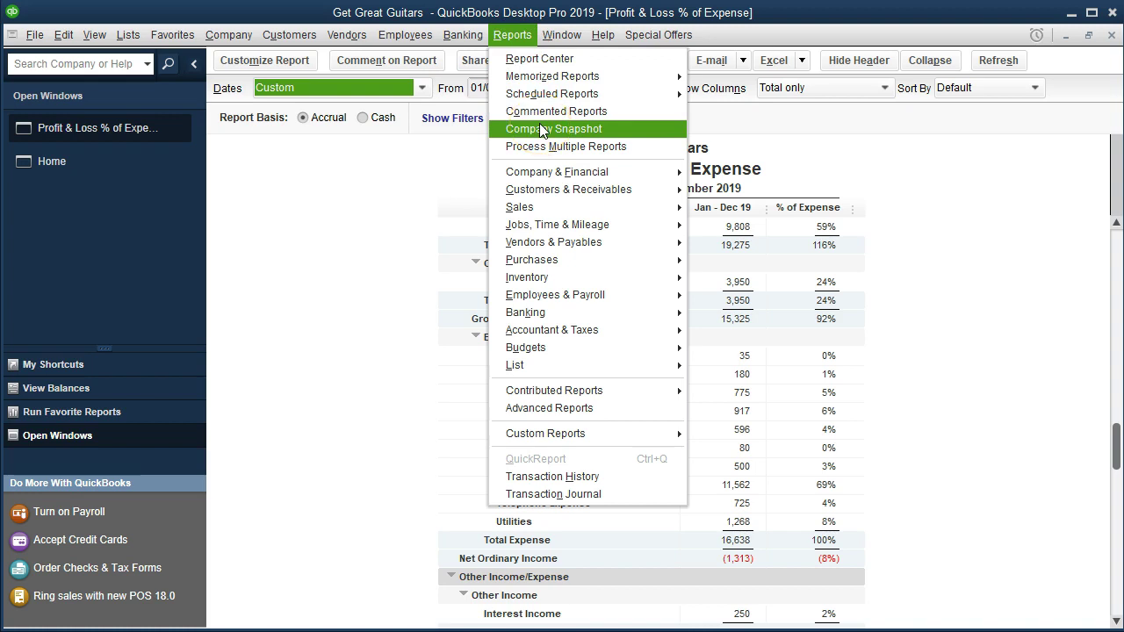
mouse_move(615, 77)
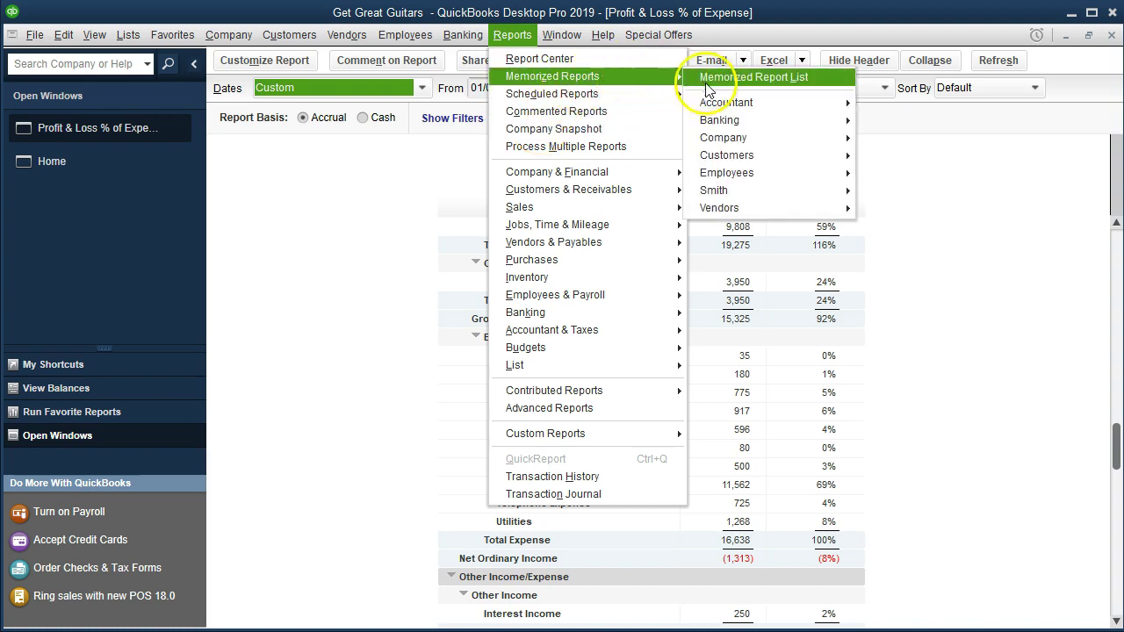
mouse_move(848, 193)
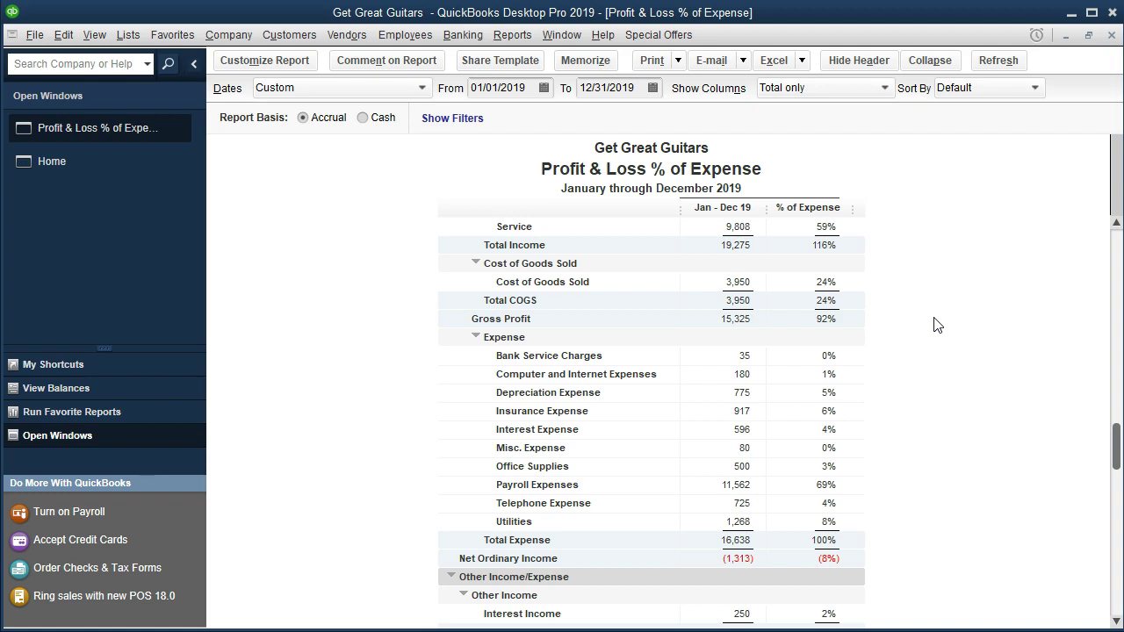
Step: Set up an Excel export of the report as a new worksheet in an existing workbook
click(802, 61)
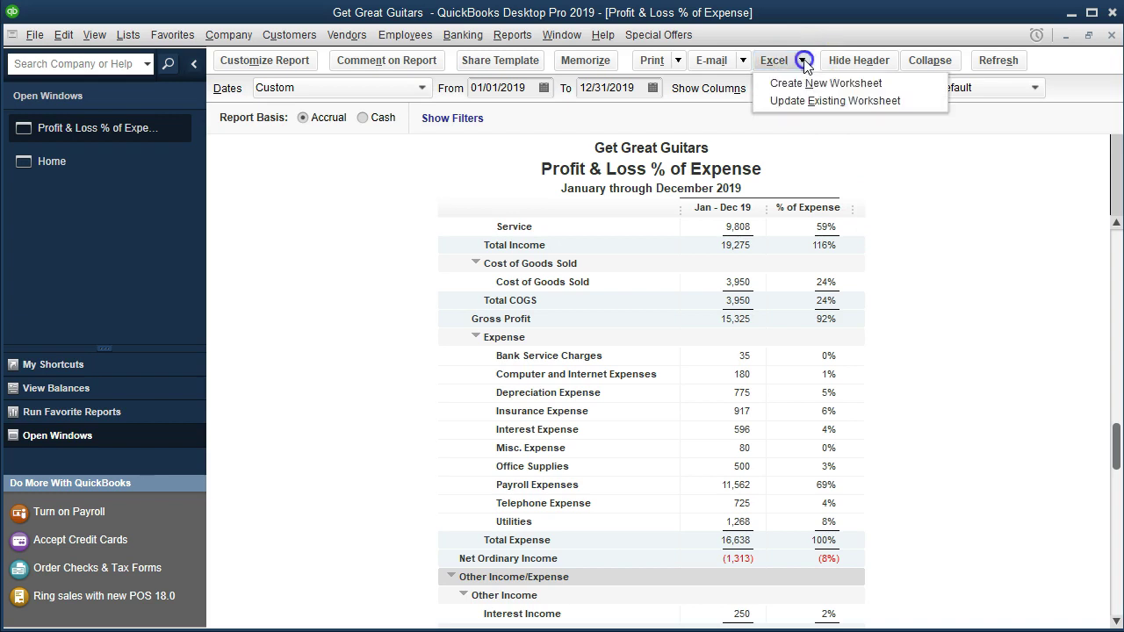
click(879, 83)
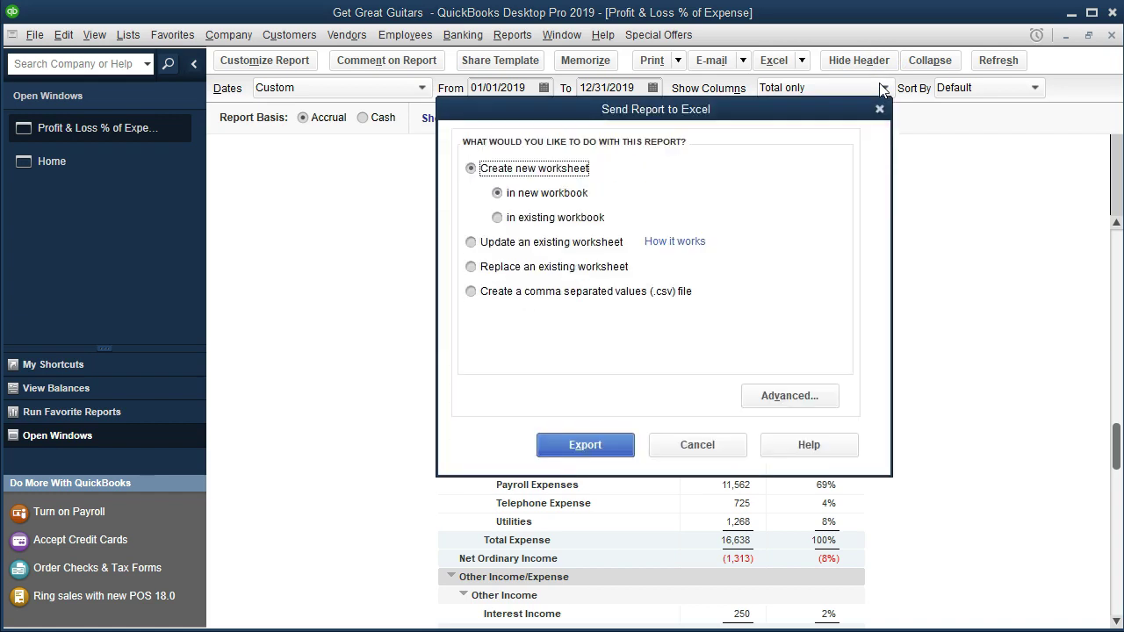
click(525, 218)
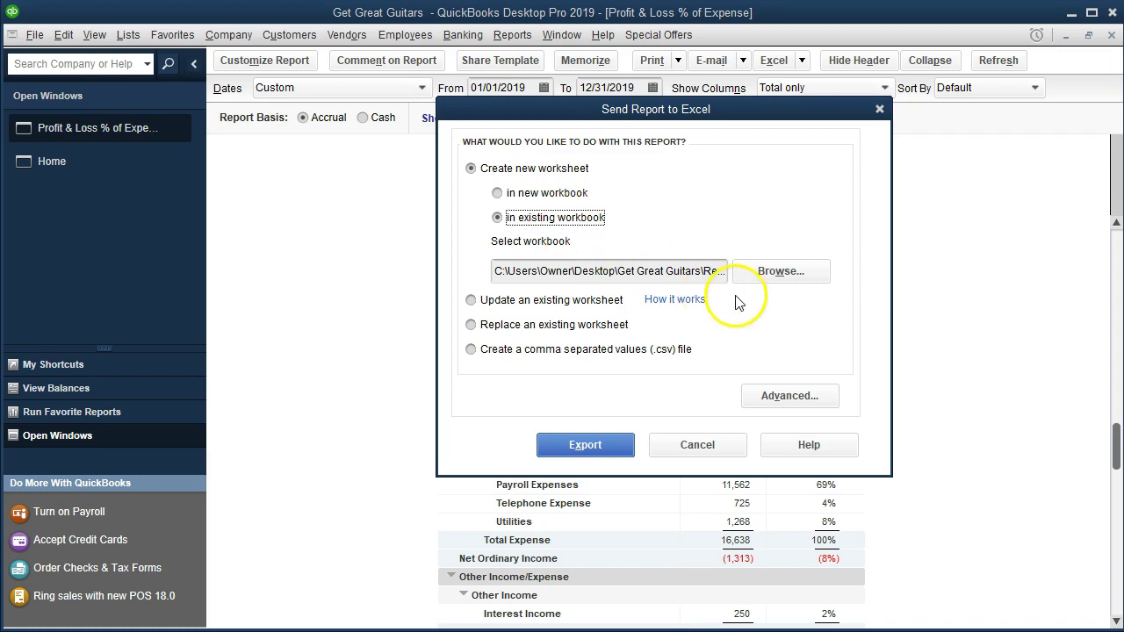
Step: Choose Section 3 Reports.xlsx from the Section 3 folder under Reports as the target workbook and export the report to it
click(778, 275)
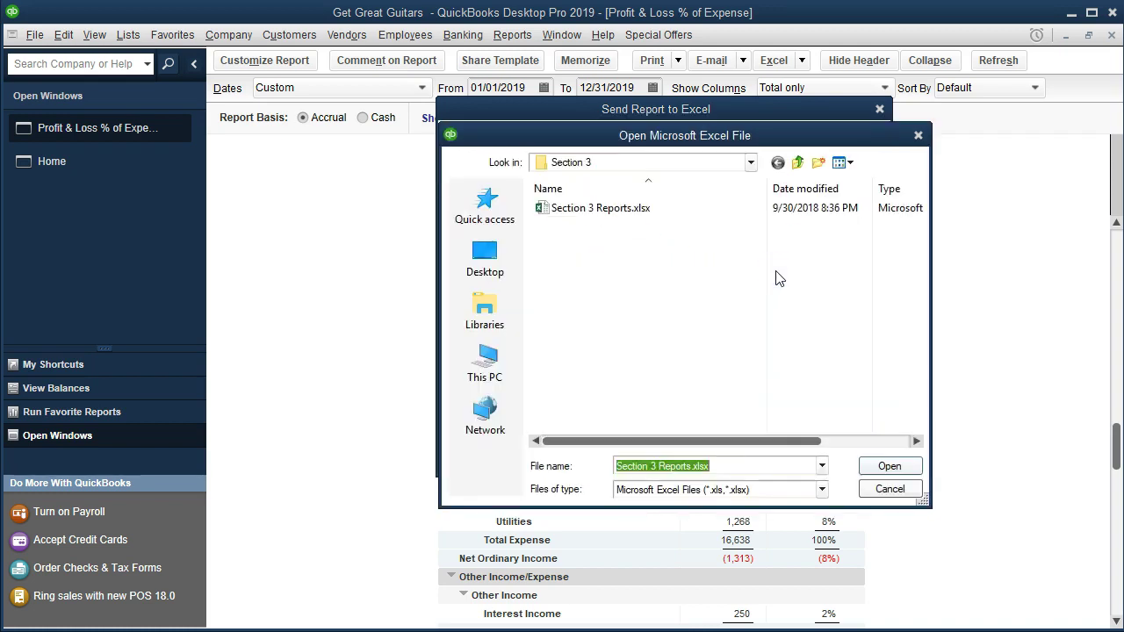
click(748, 165)
click(751, 179)
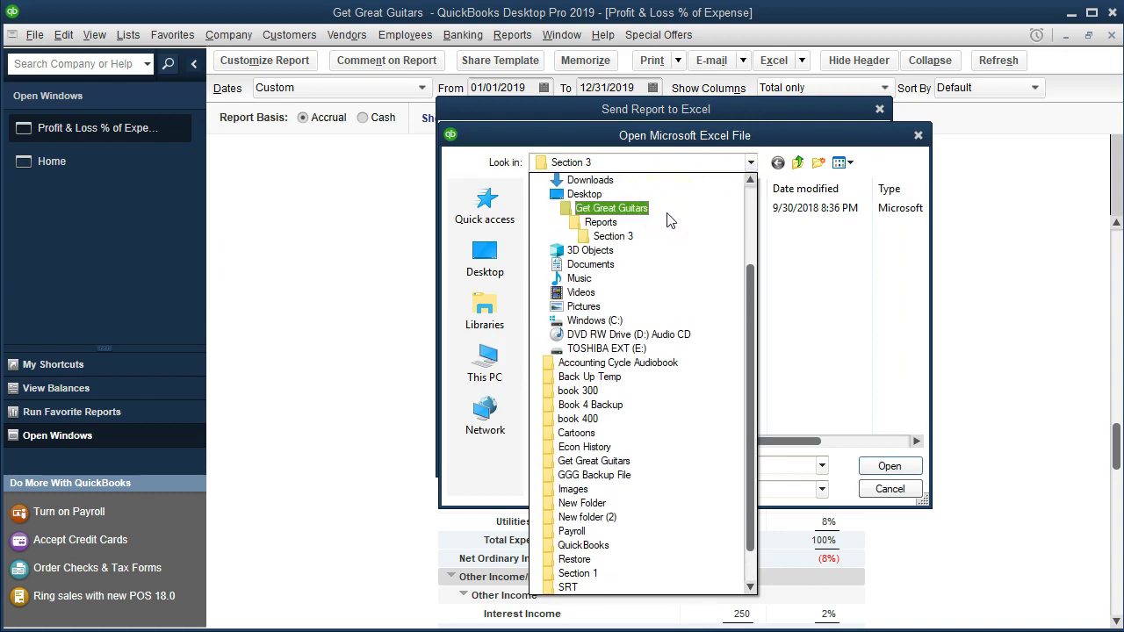
click(667, 227)
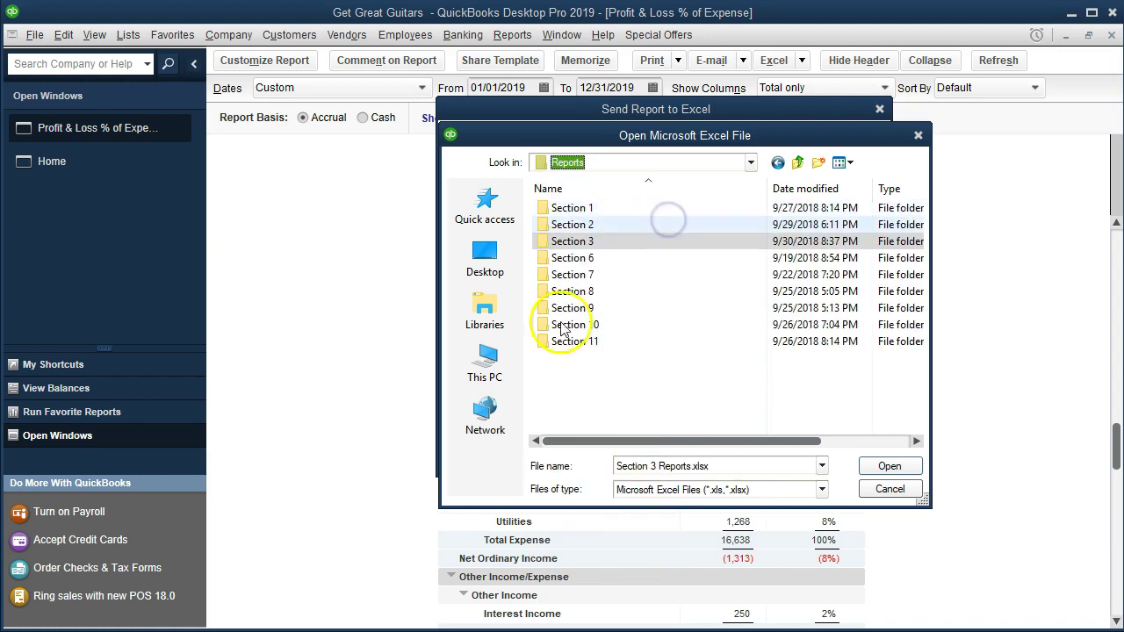
click(570, 242)
click(571, 244)
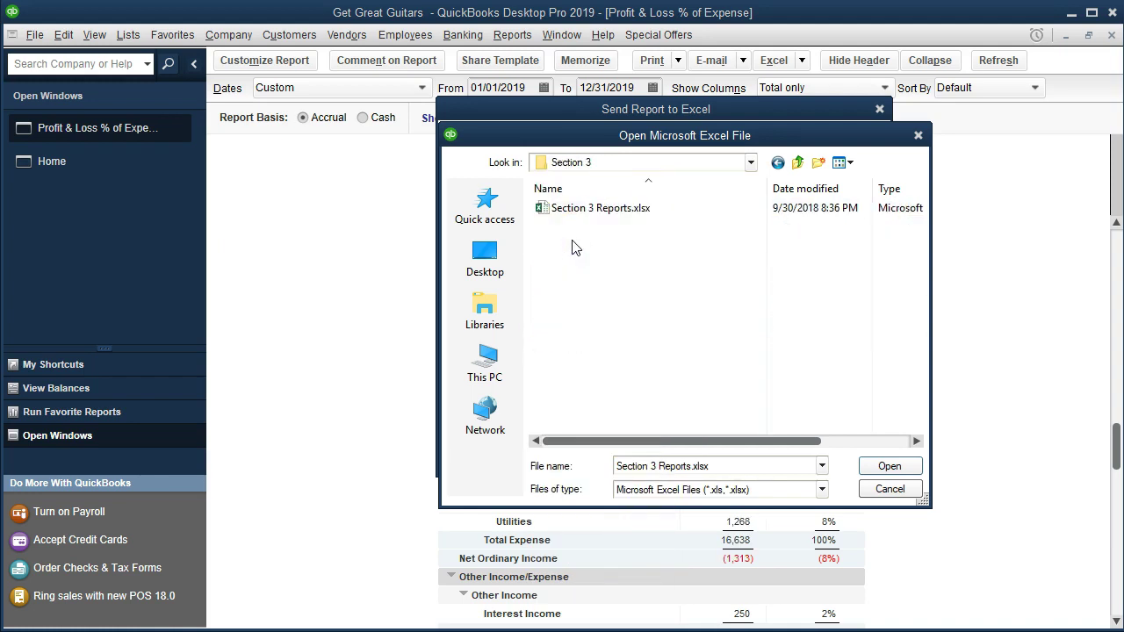
click(586, 215)
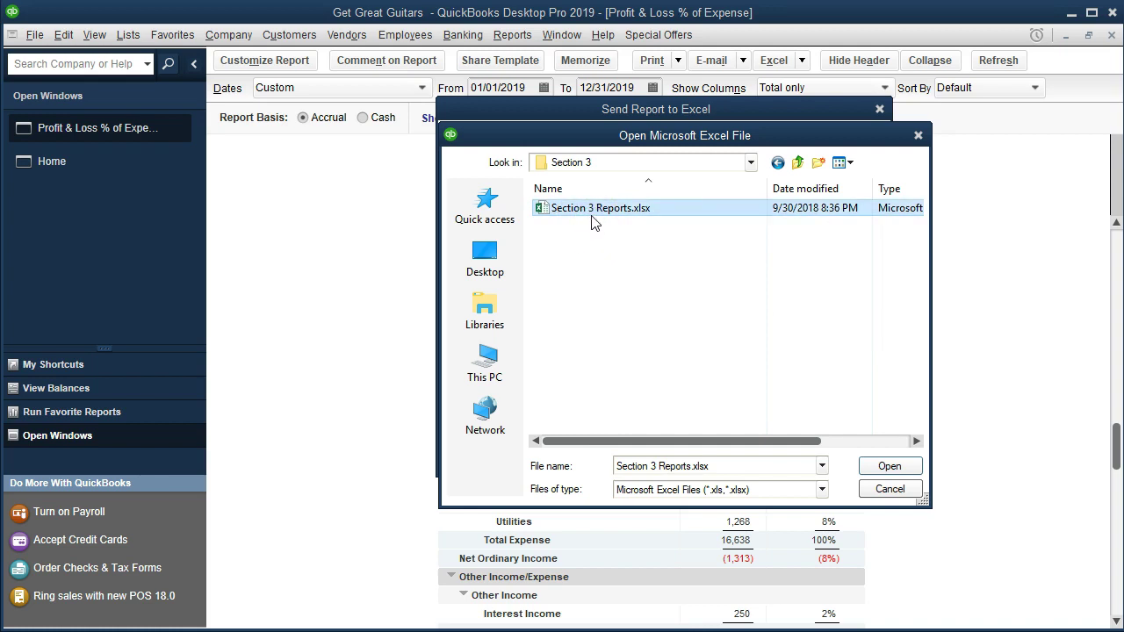
double_click(591, 223)
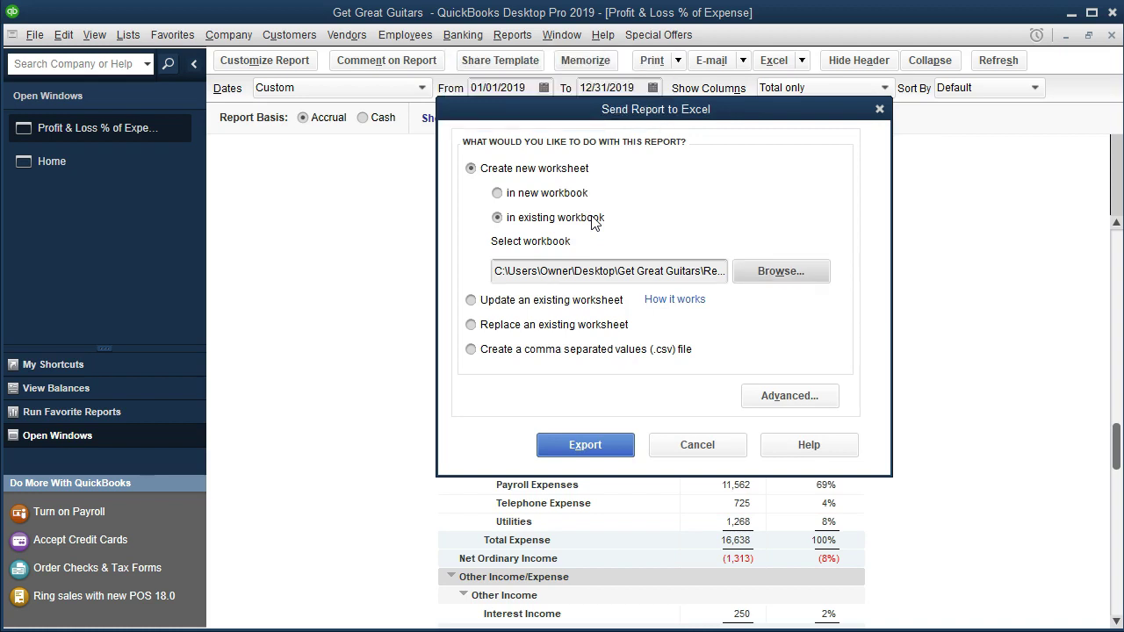
click(623, 450)
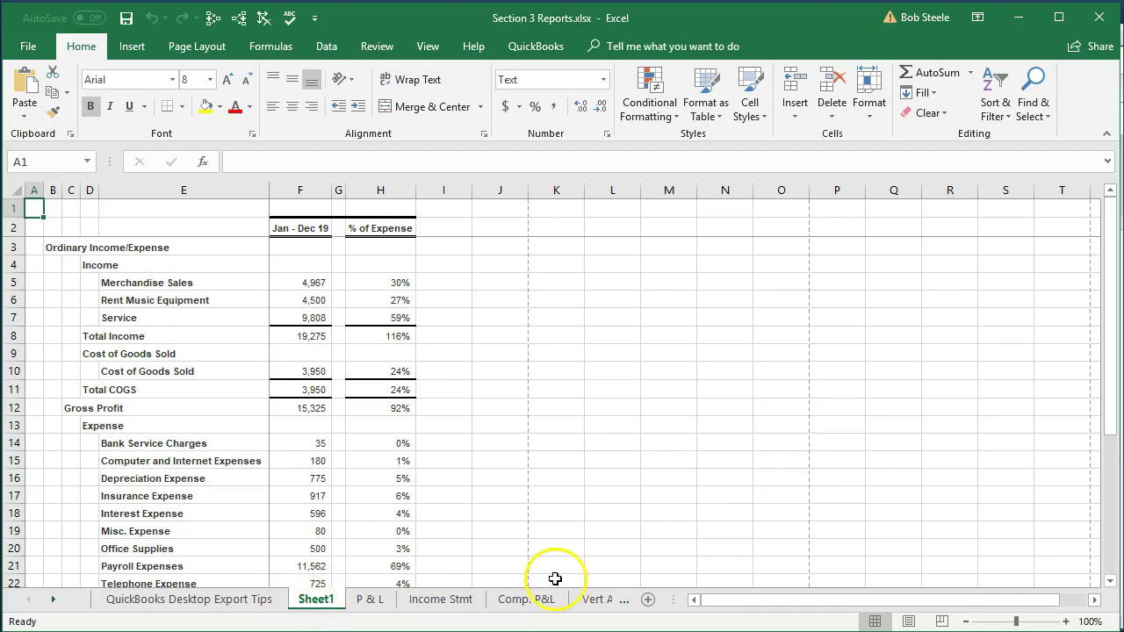
Step: Move the exported Sheet1 after the Vert Analy P&L sheet and rename it "P&L % Exp"
drag(321, 601, 497, 601)
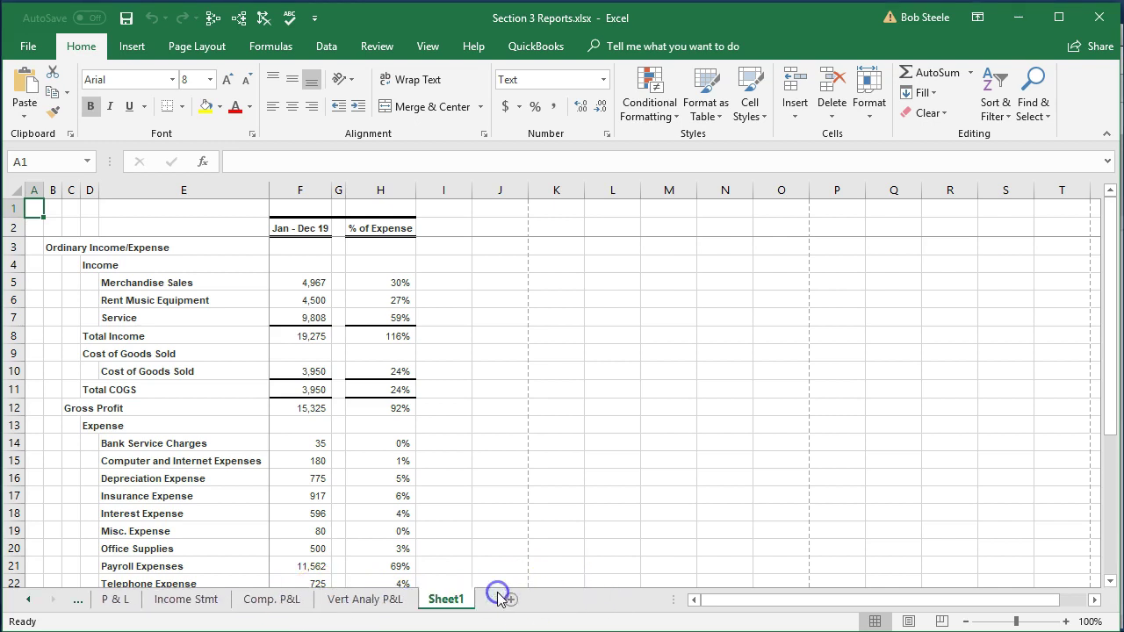
double_click(454, 600)
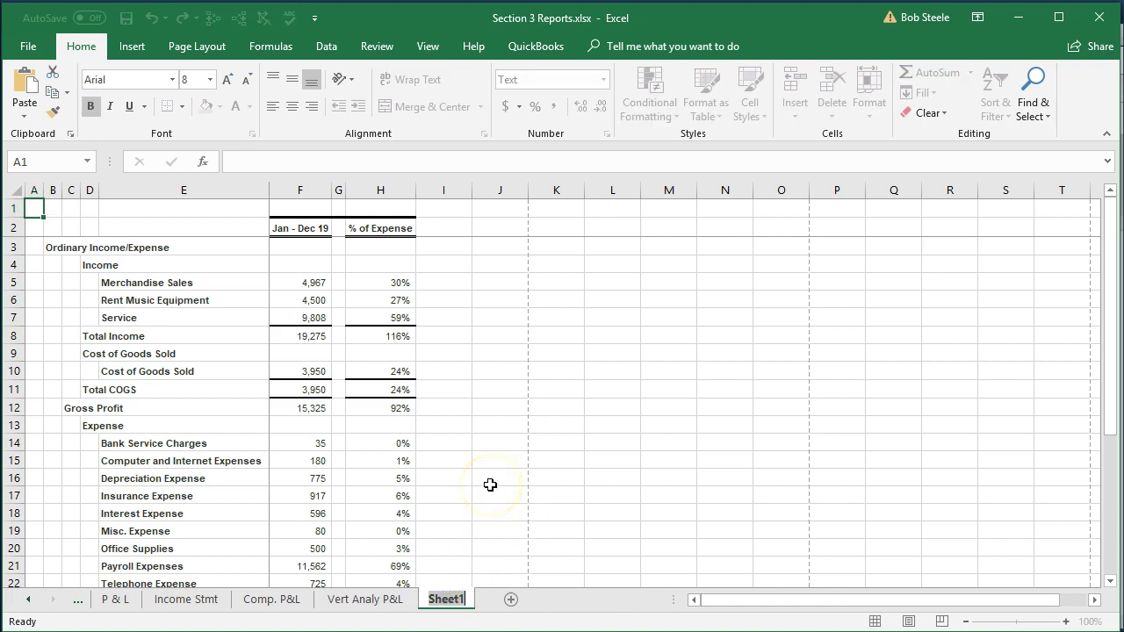
text(P&L E)
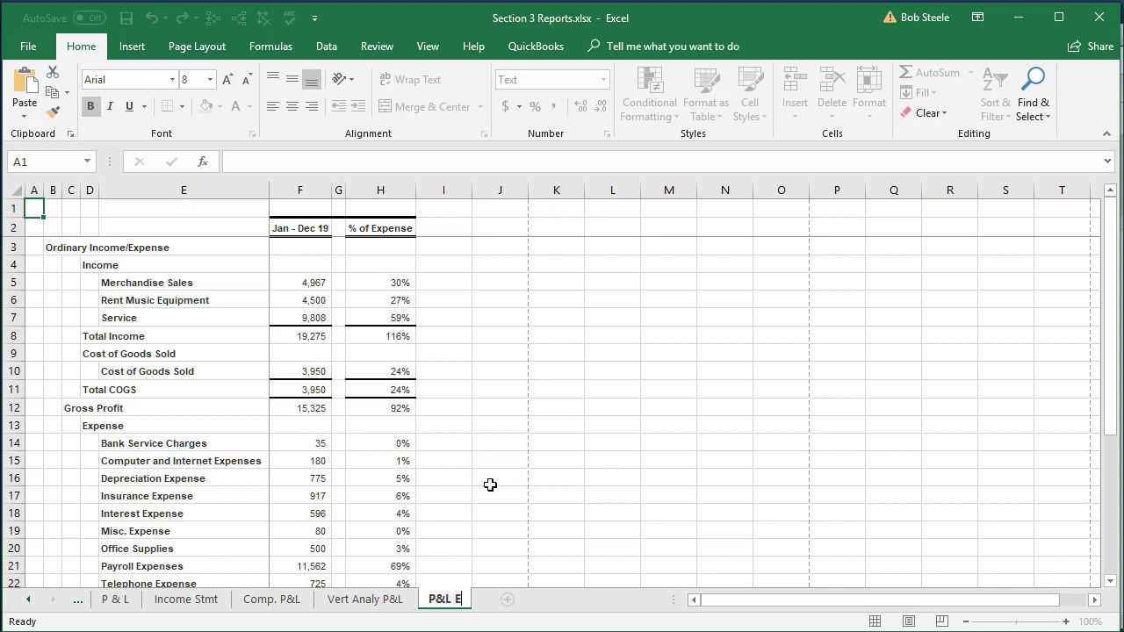
key(BackSpace)
text(L % Exp)
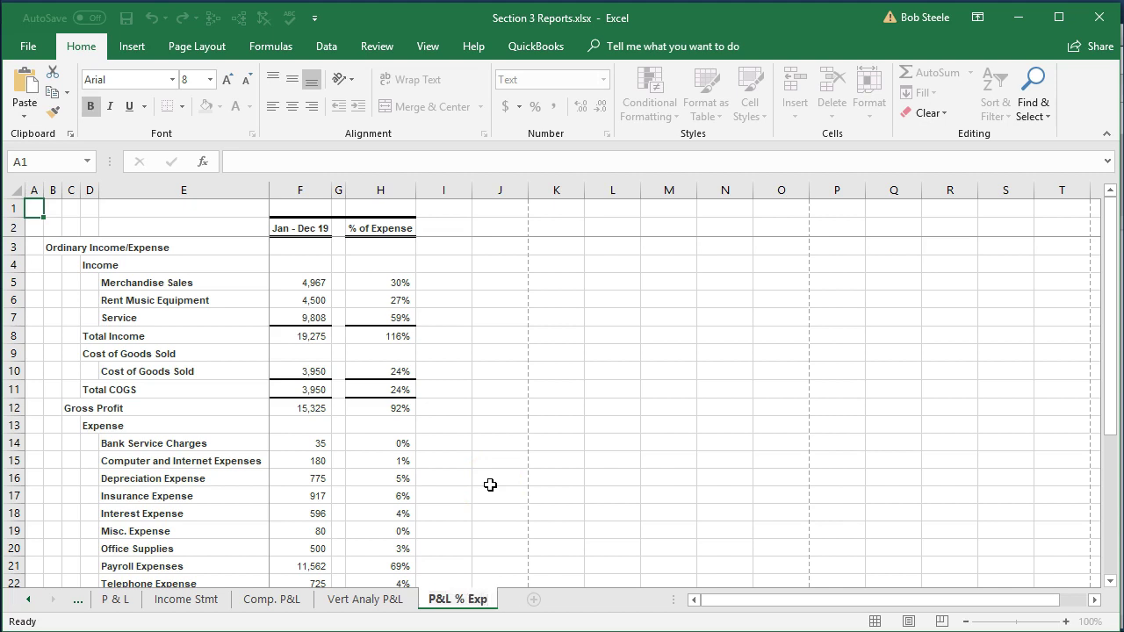
click(490, 484)
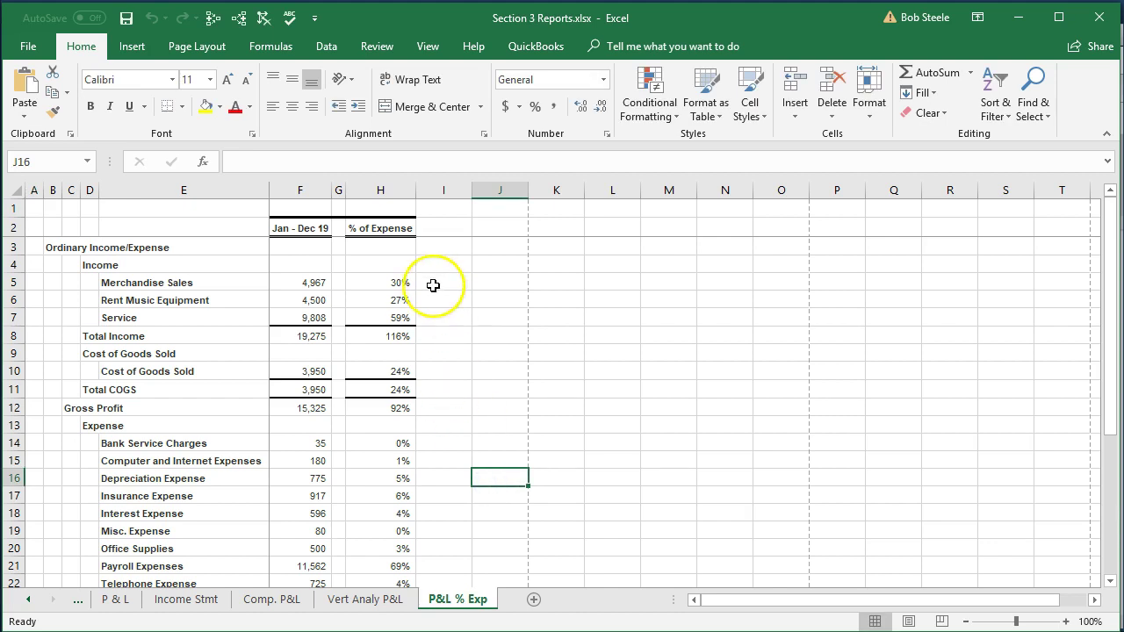
Step: Review the P&L % Exp sheet and its header in Page Layout view, finishing in Normal view
click(429, 53)
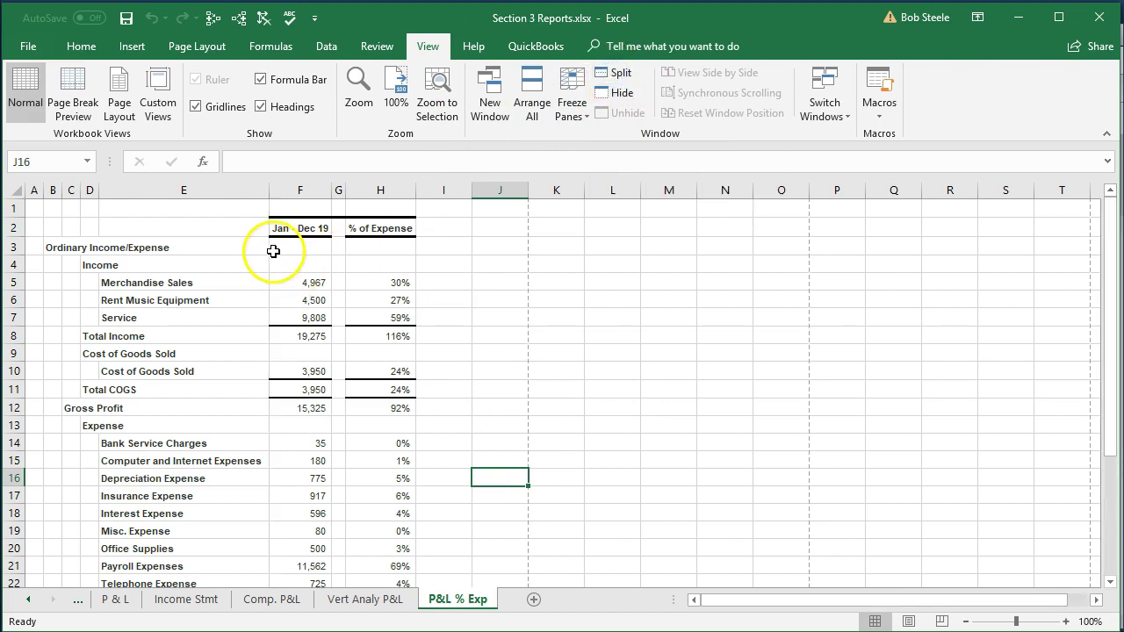
scroll(351, 427, down, 2)
scroll(386, 448, up, 2)
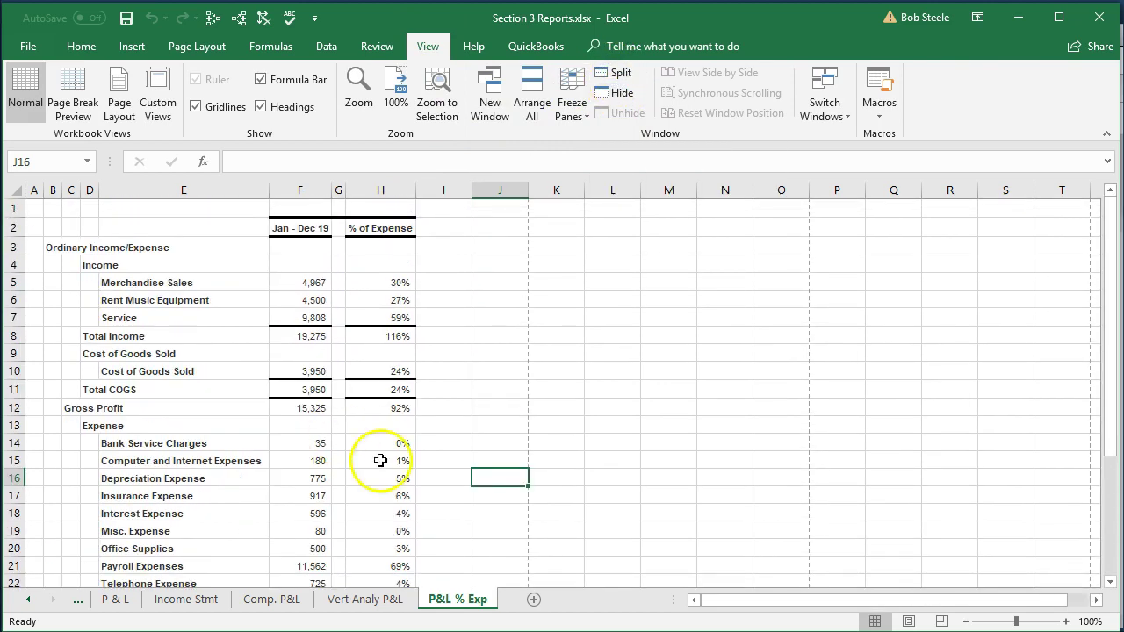
click(909, 622)
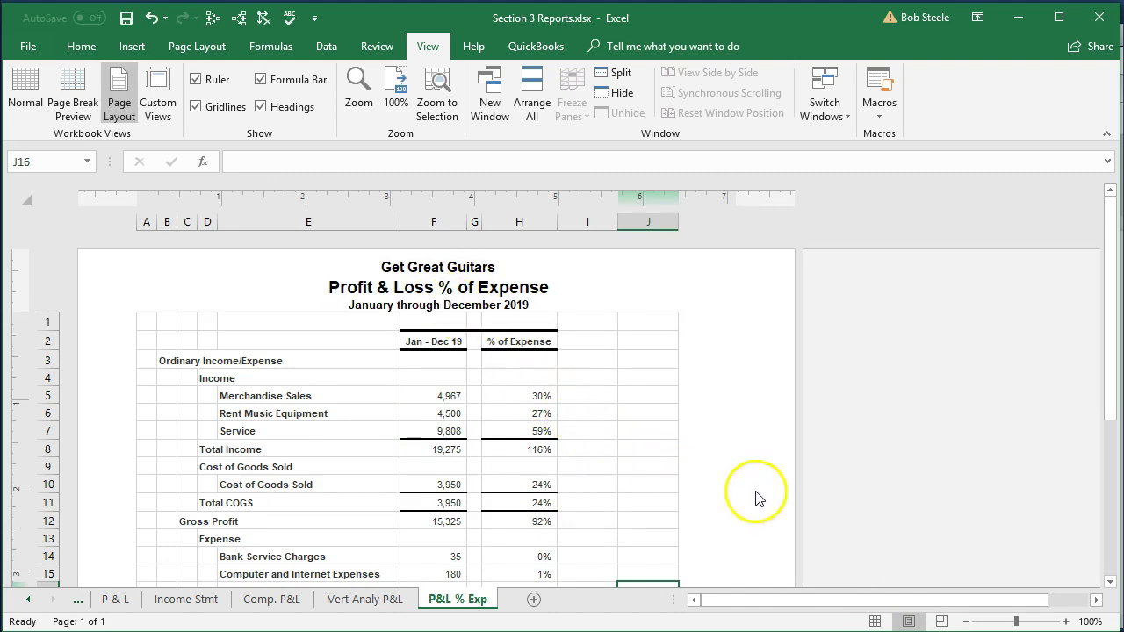
click(876, 620)
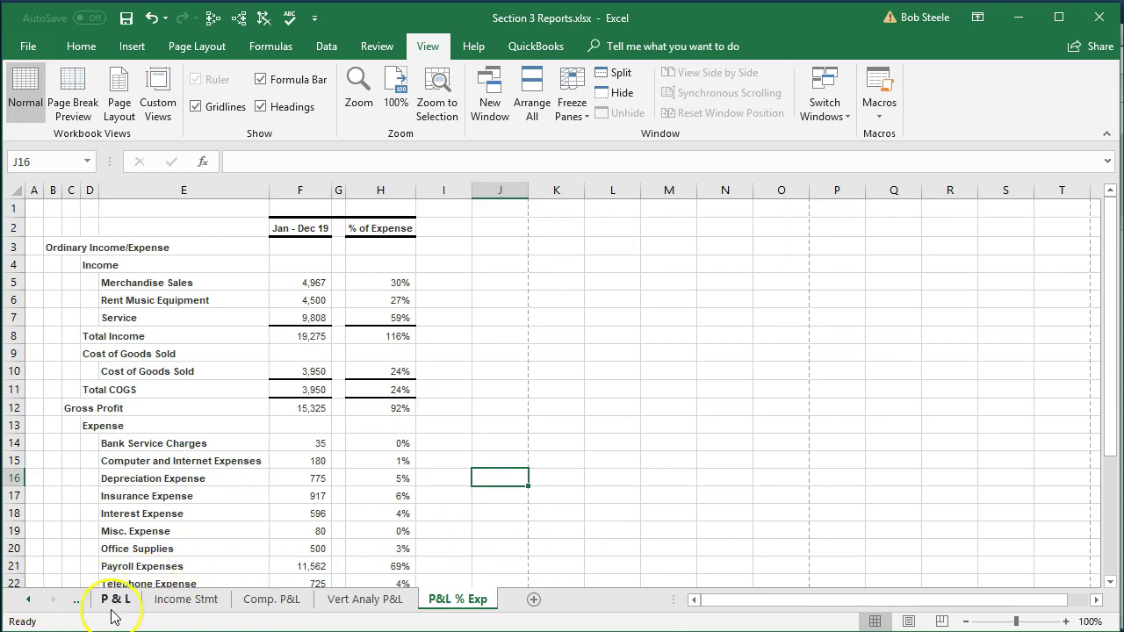
Step: Delete the QuickBooks Desktop Export Tips sheet from the workbook
click(29, 601)
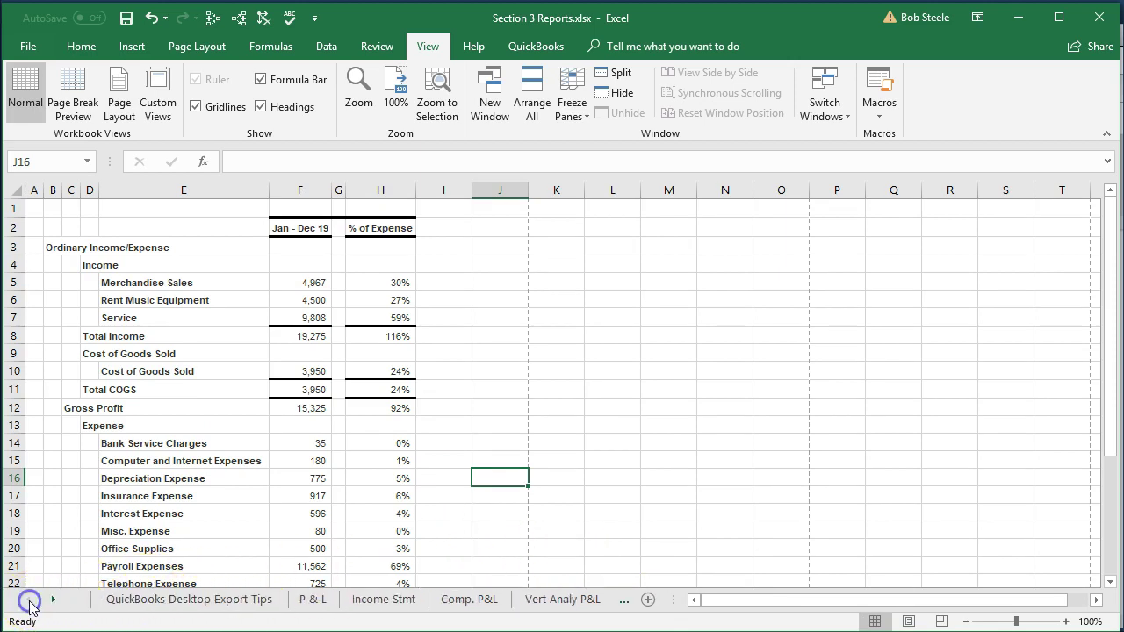
click(161, 601)
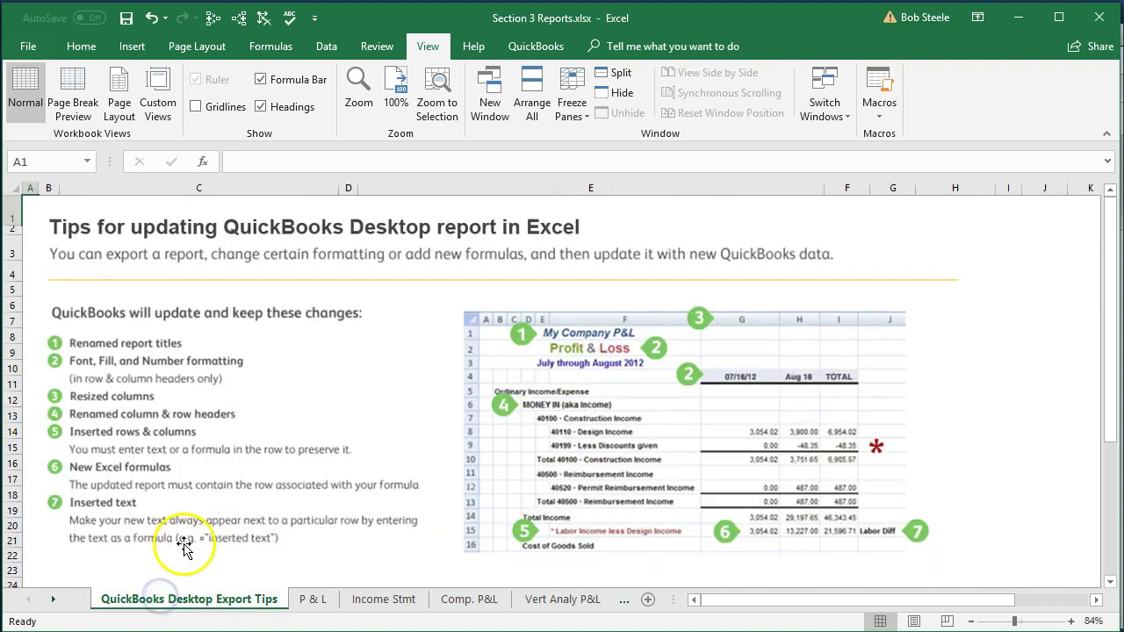
right_click(200, 601)
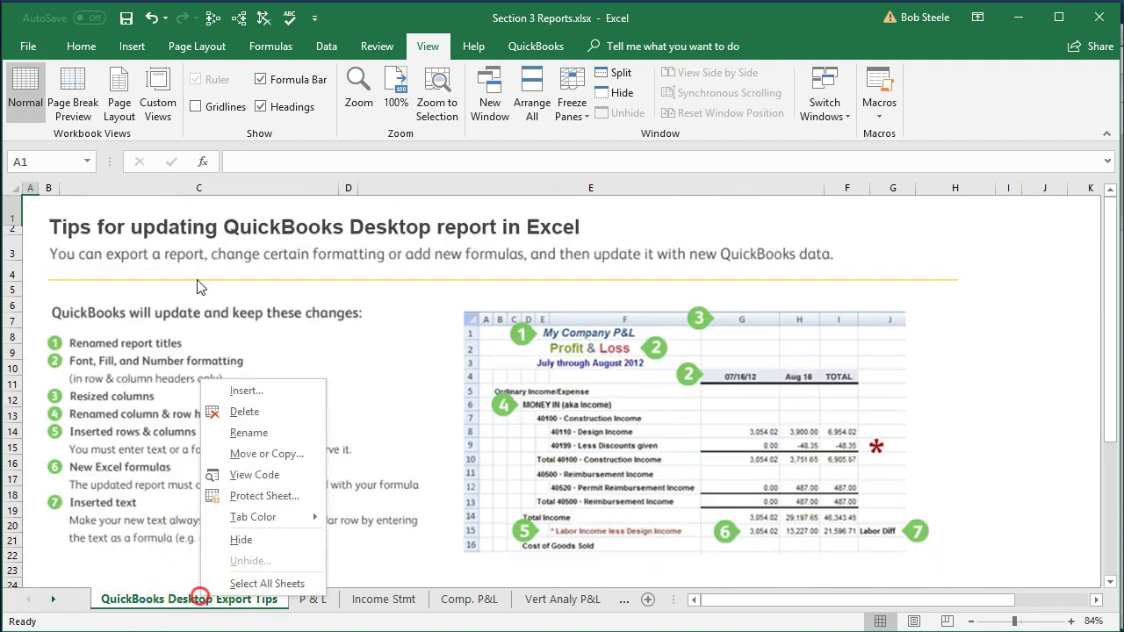
click(220, 421)
click(534, 356)
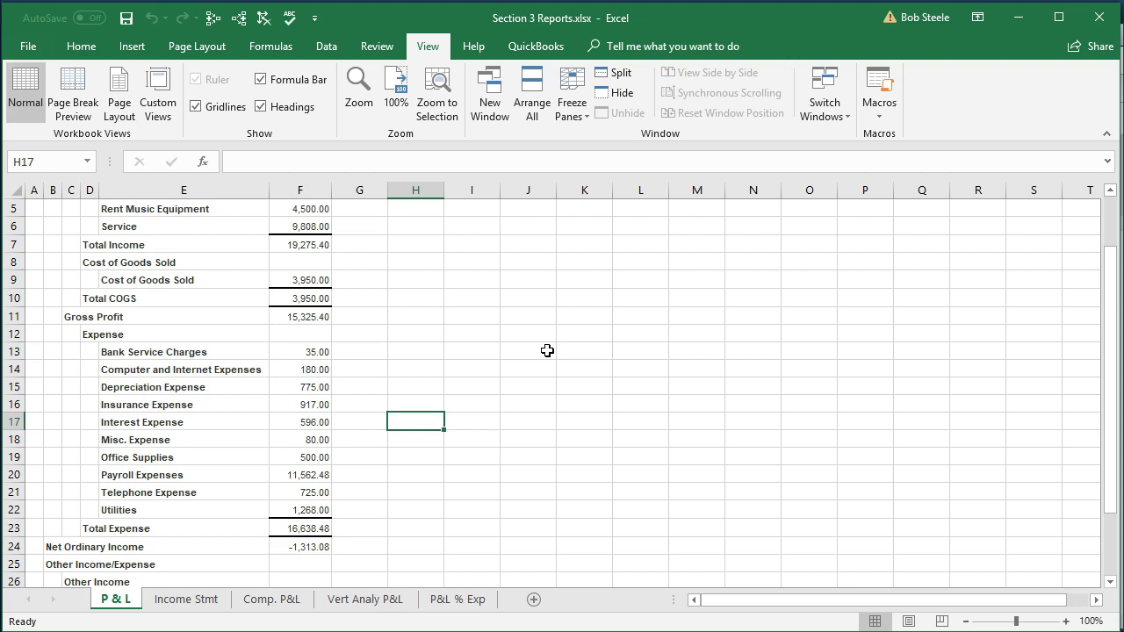
Step: Set the print settings to print the entire workbook
click(29, 51)
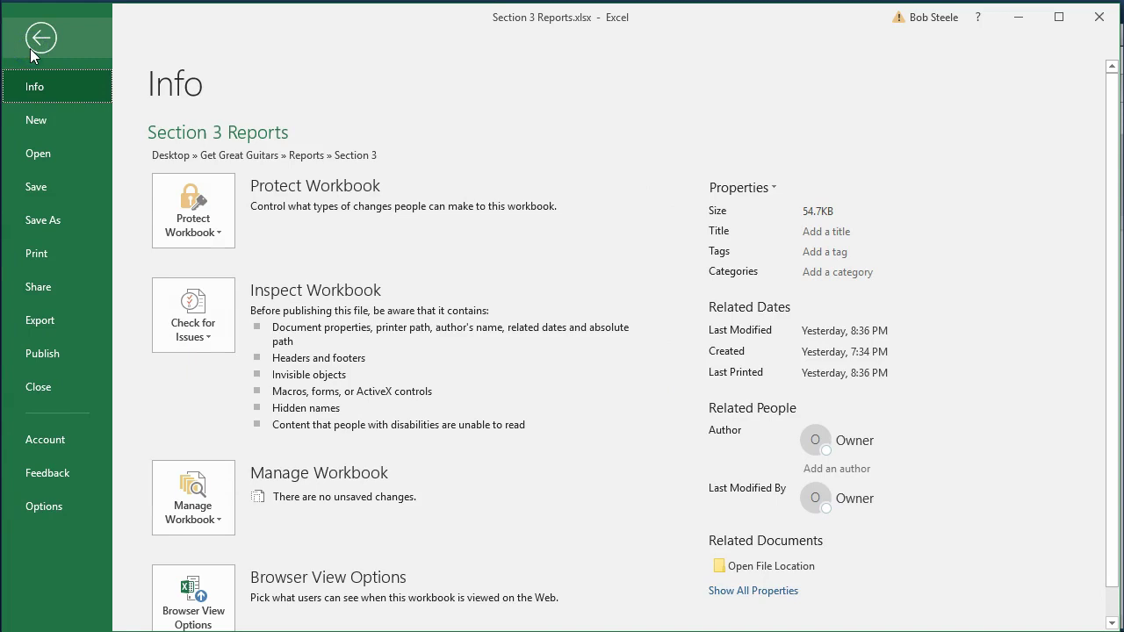
click(51, 250)
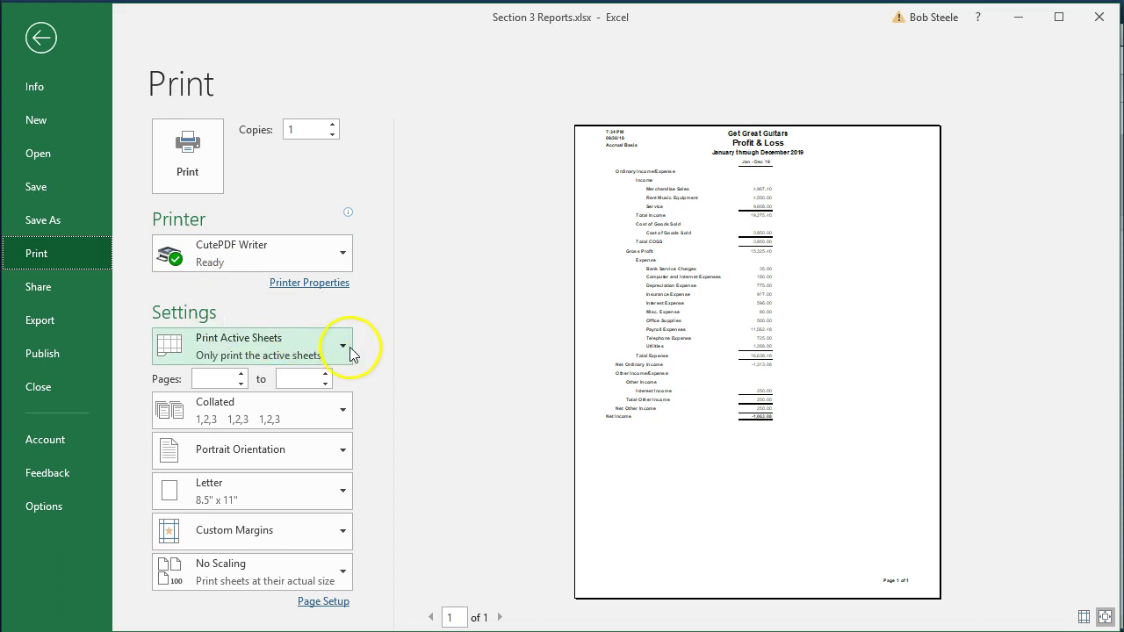
click(349, 351)
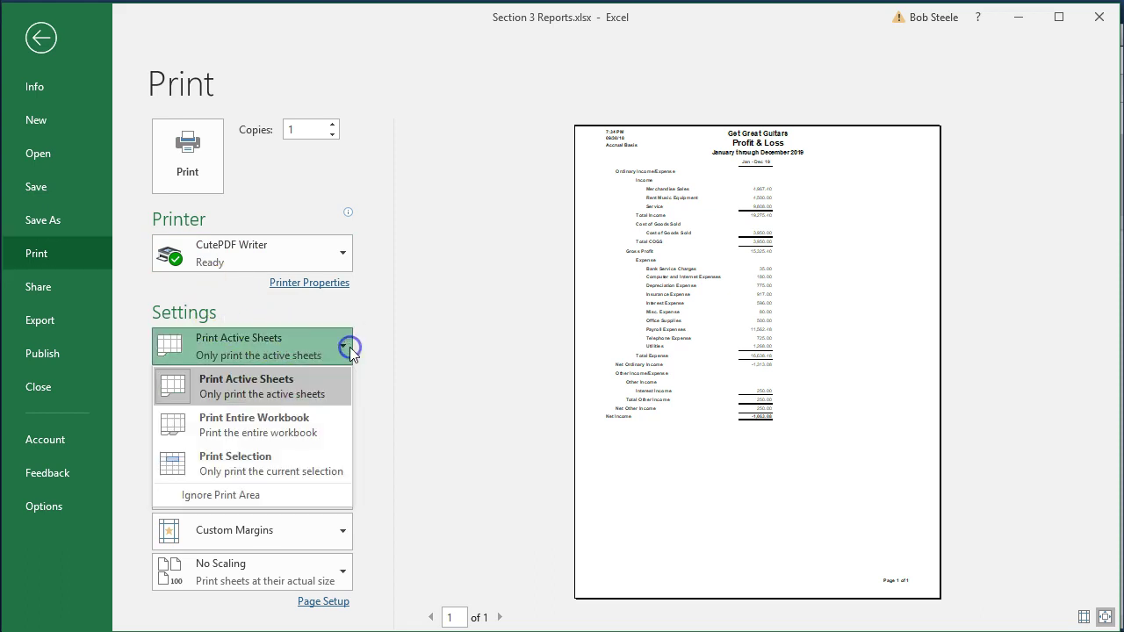
click(317, 418)
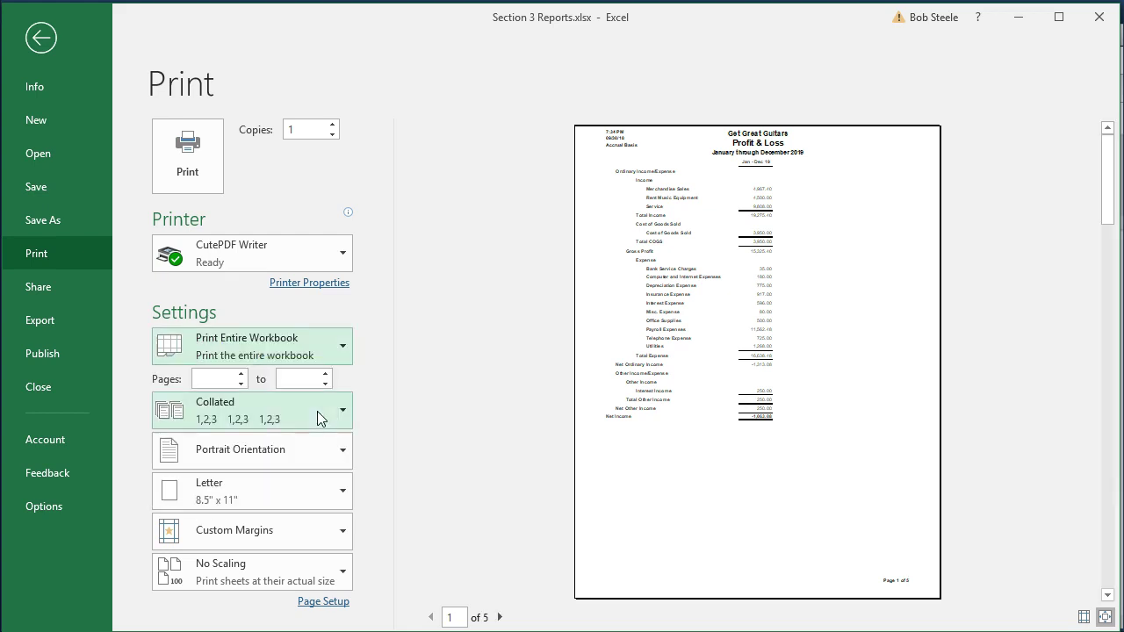
Step: Examine all five pages of the entire-workbook print preview and return to the worksheets
click(499, 617)
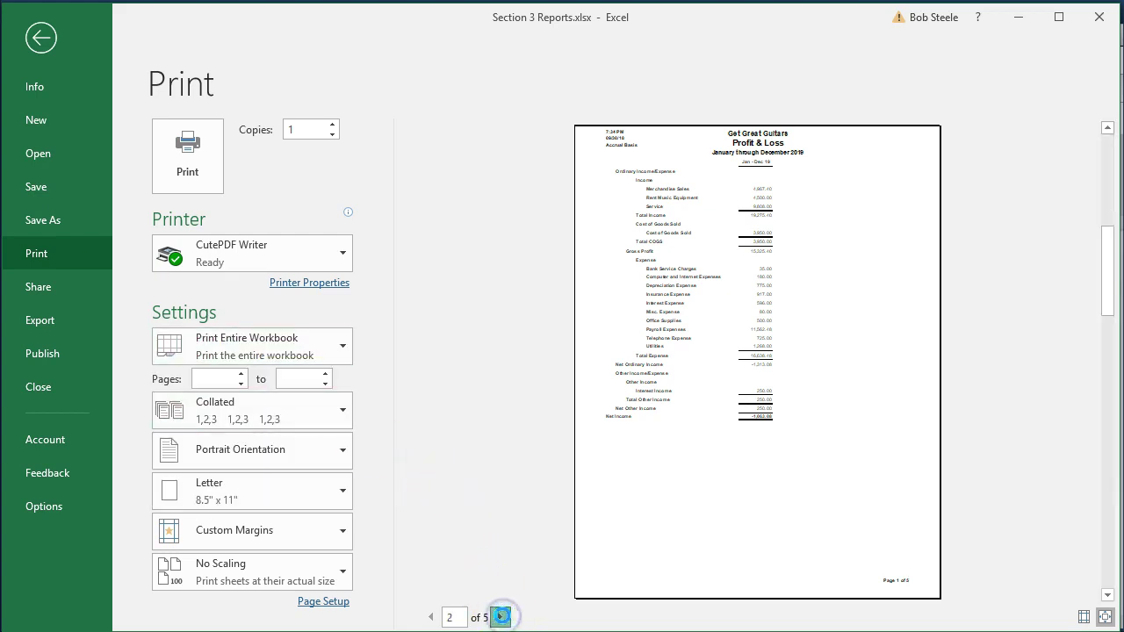
click(500, 617)
click(500, 617)
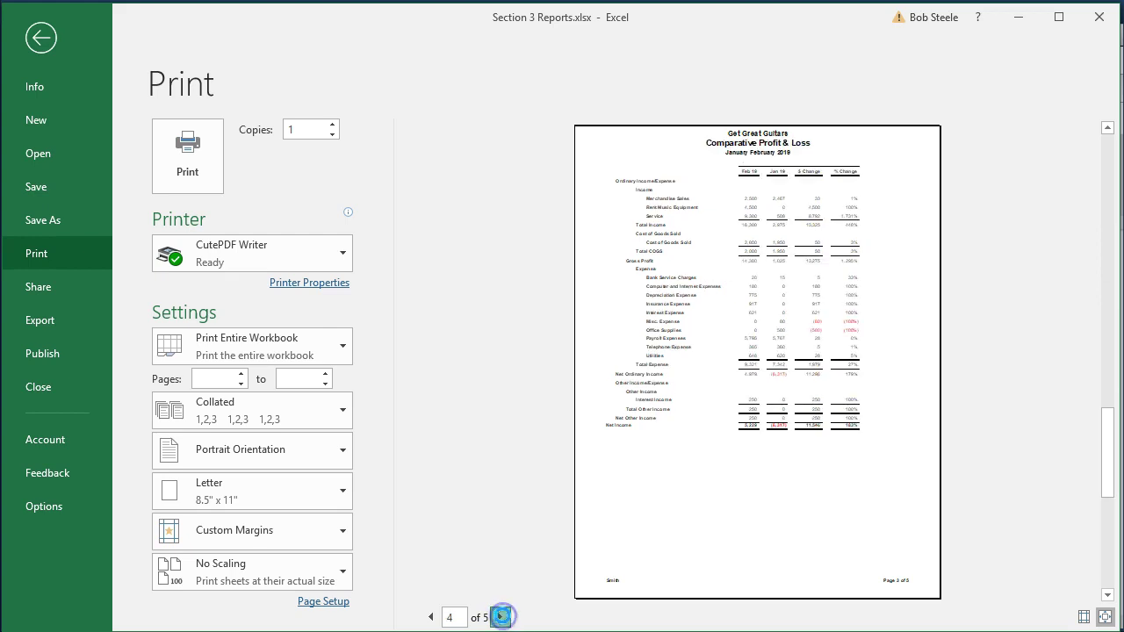
click(500, 618)
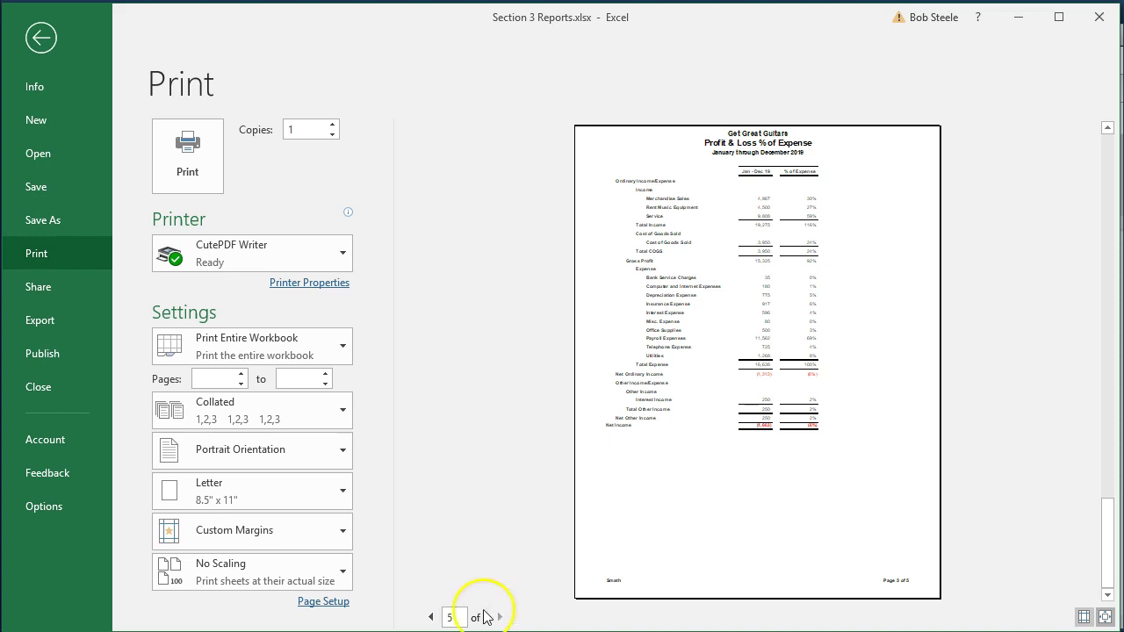
click(41, 37)
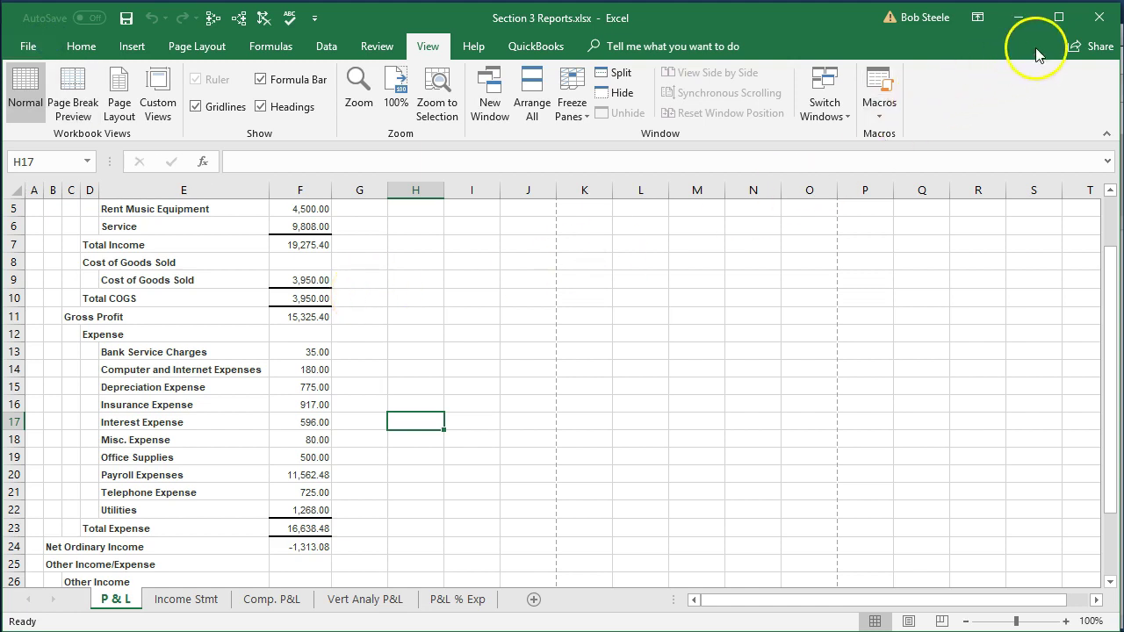
Step: Close the Section 3 Reports workbook, saving the changes and keeping it as a macro-free workbook
click(1094, 21)
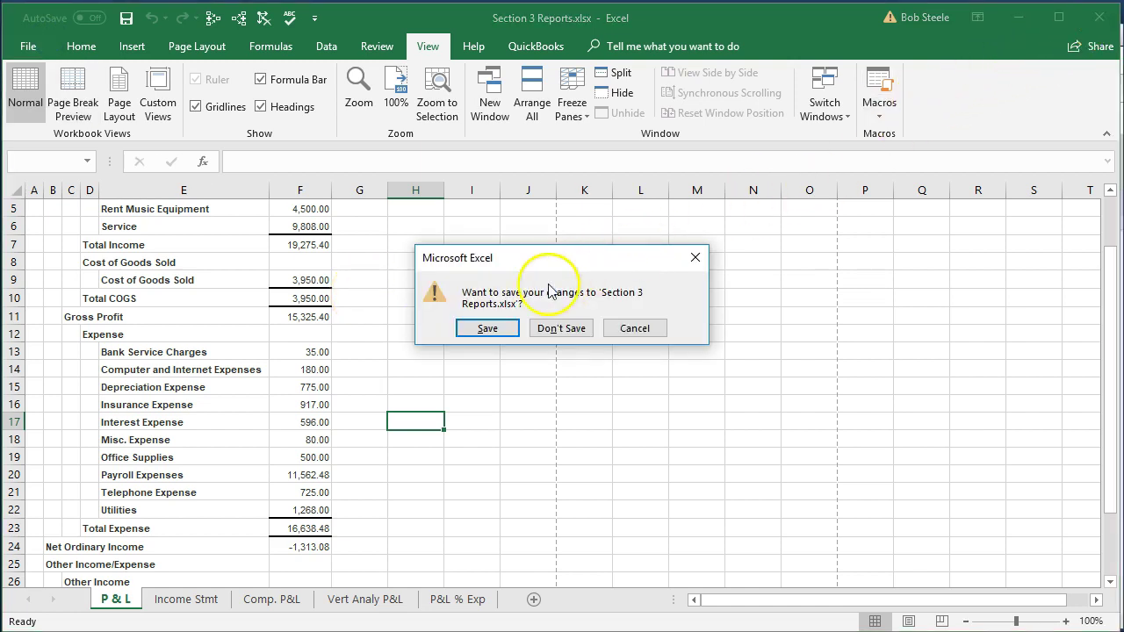
click(494, 329)
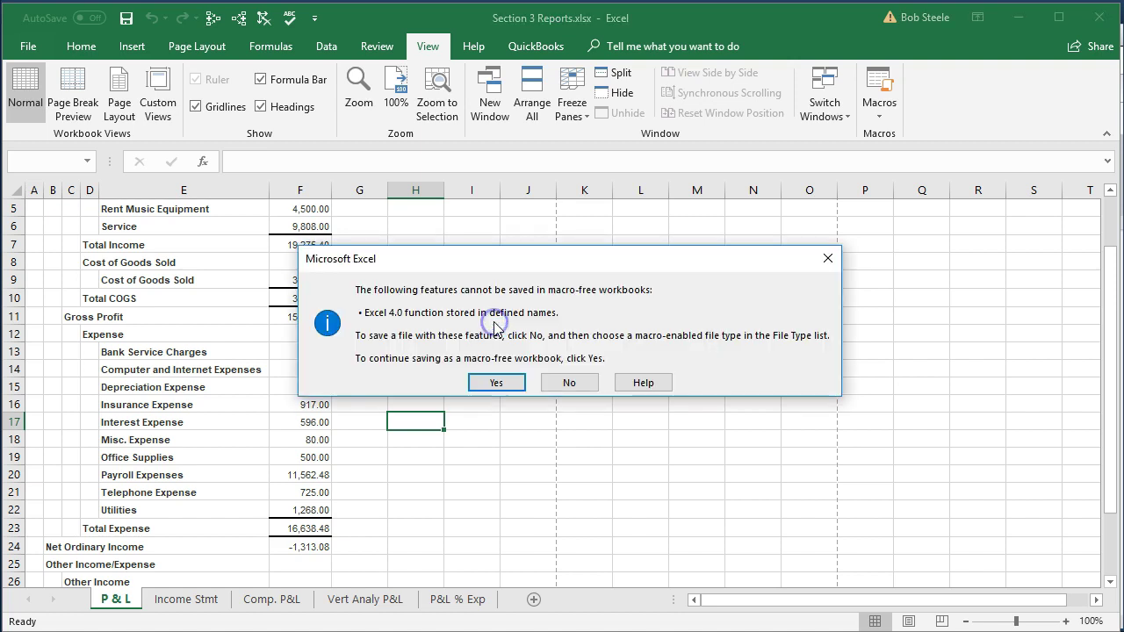
click(490, 382)
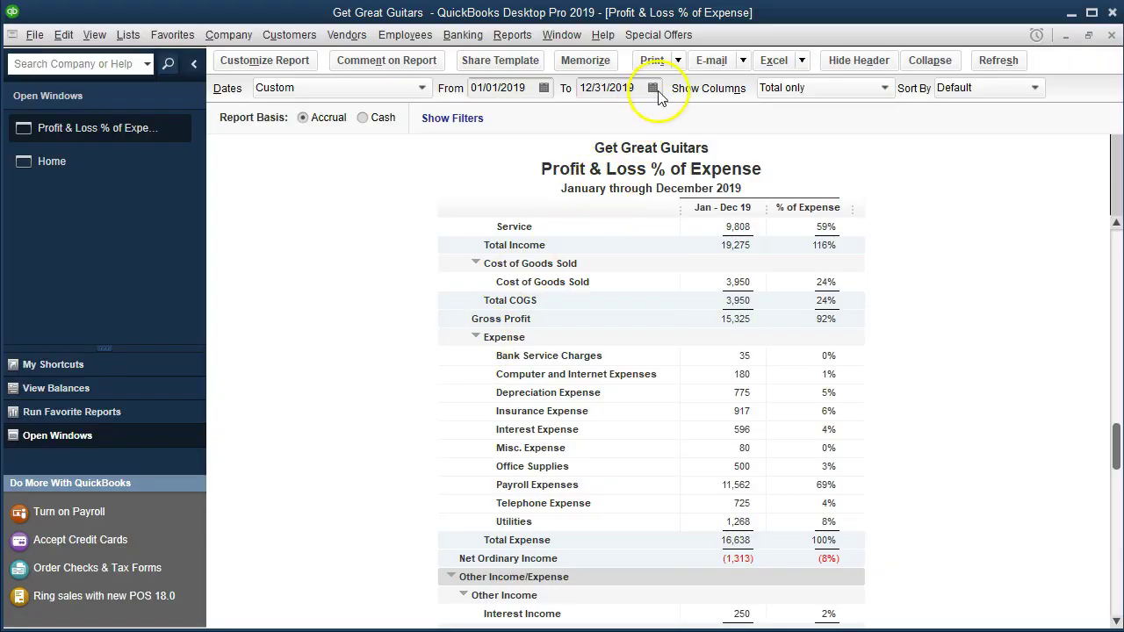
Step: Print the Profit & Loss % of Expense report from QuickBooks to CutePDF Writer in portrait orientation, all pages
click(677, 61)
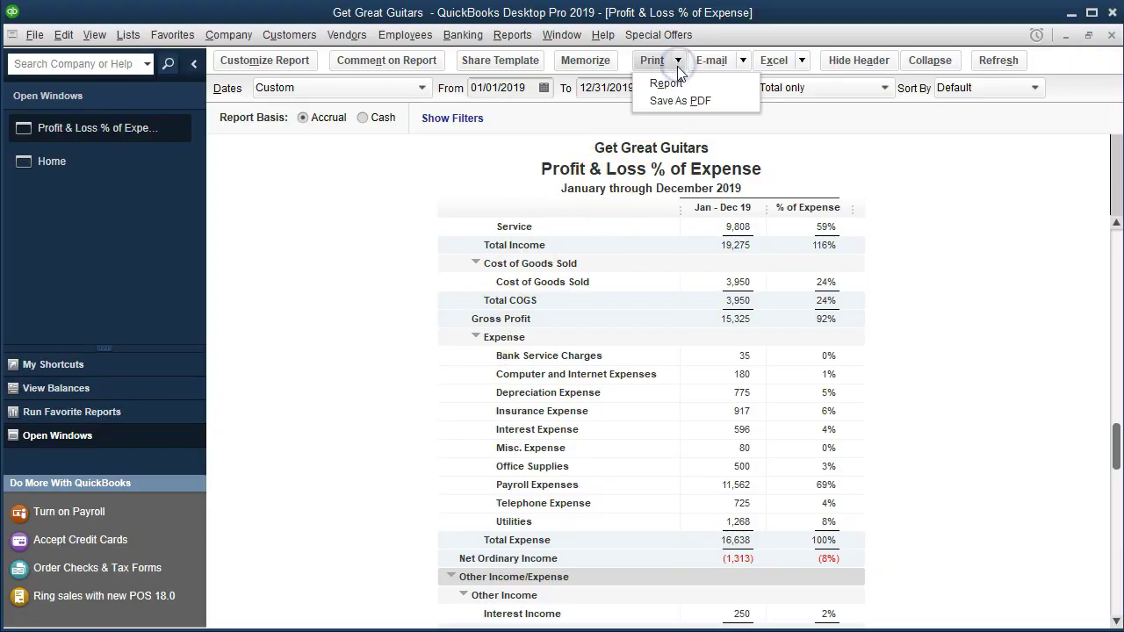
click(718, 88)
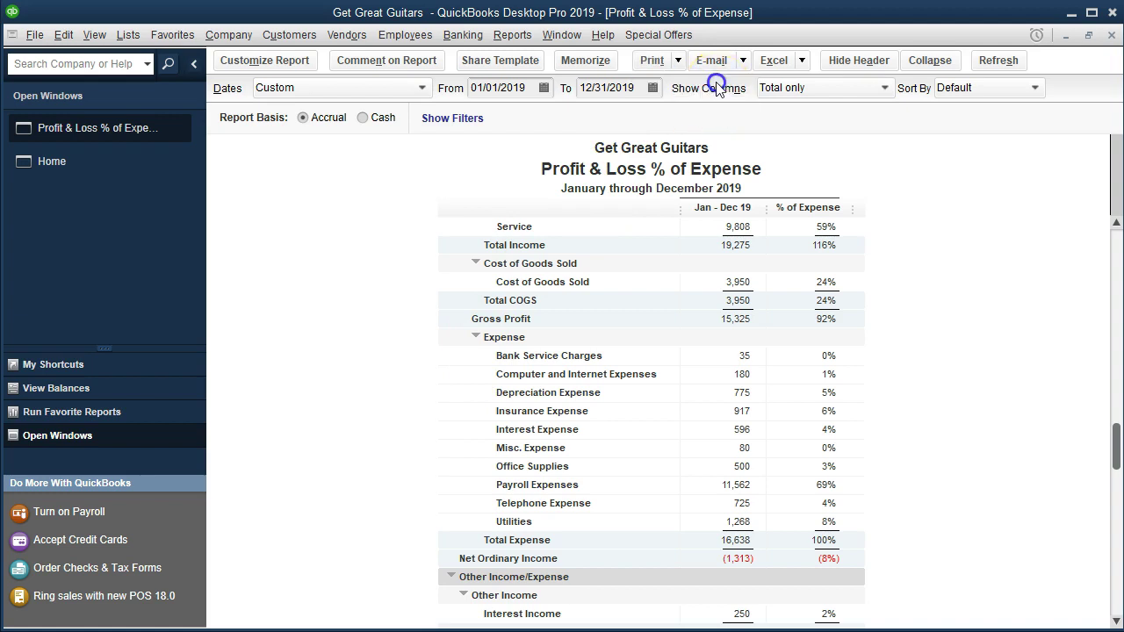
drag(650, 200, 651, 112)
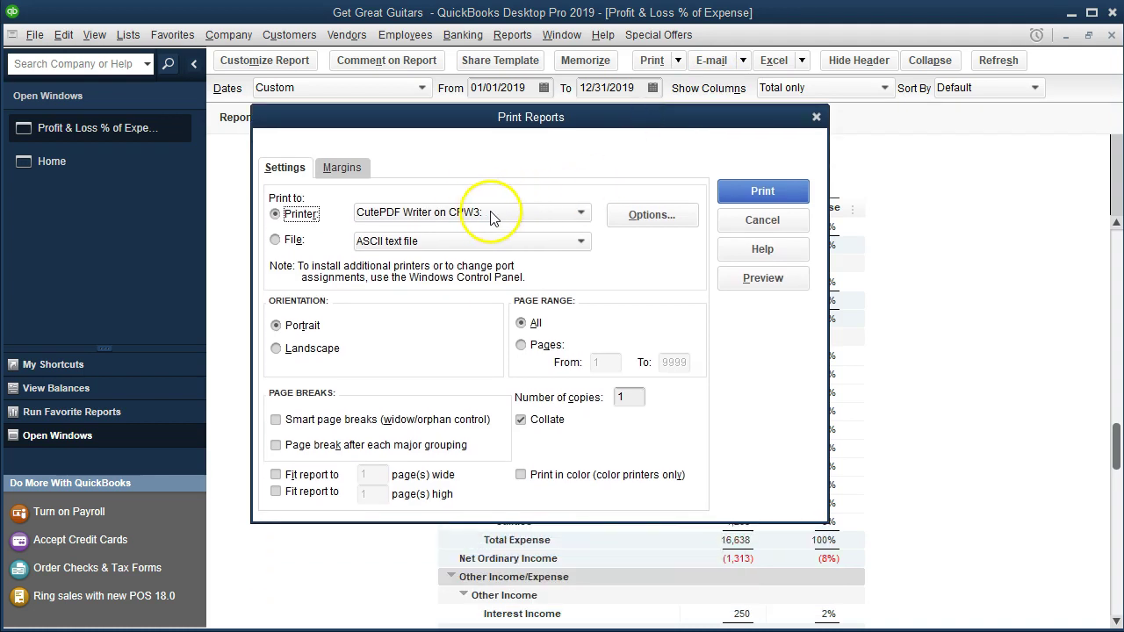
click(727, 191)
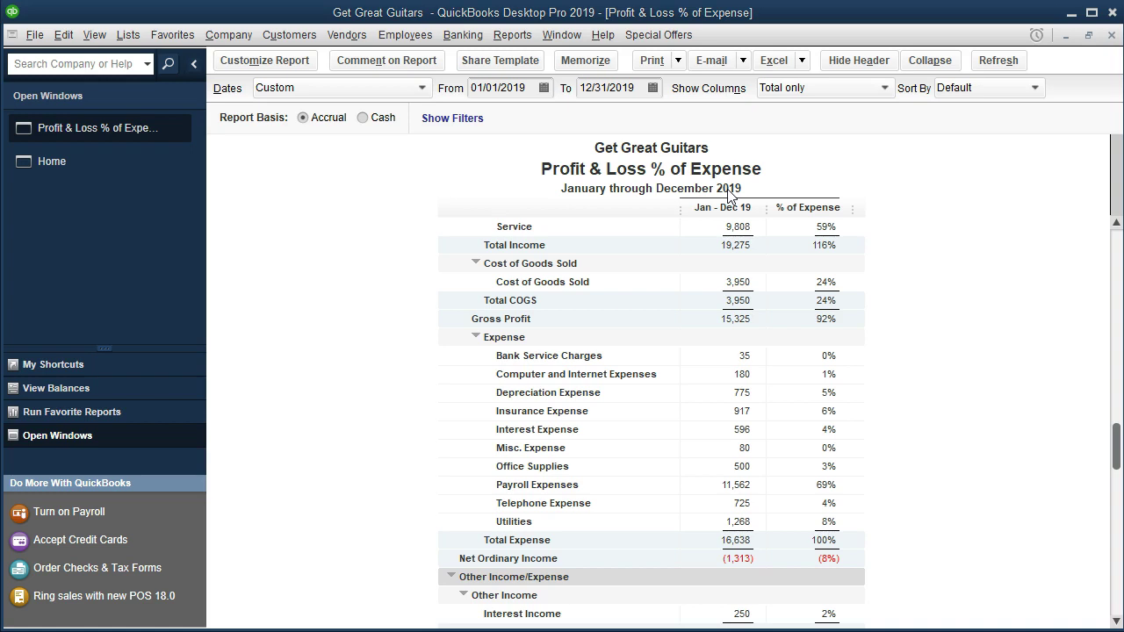
Step: Save the printed report as a PDF named "P&L % of Expense .pdf" in the Section 3 folder under Get Great Guitars Reports
drag(645, 153, 656, 217)
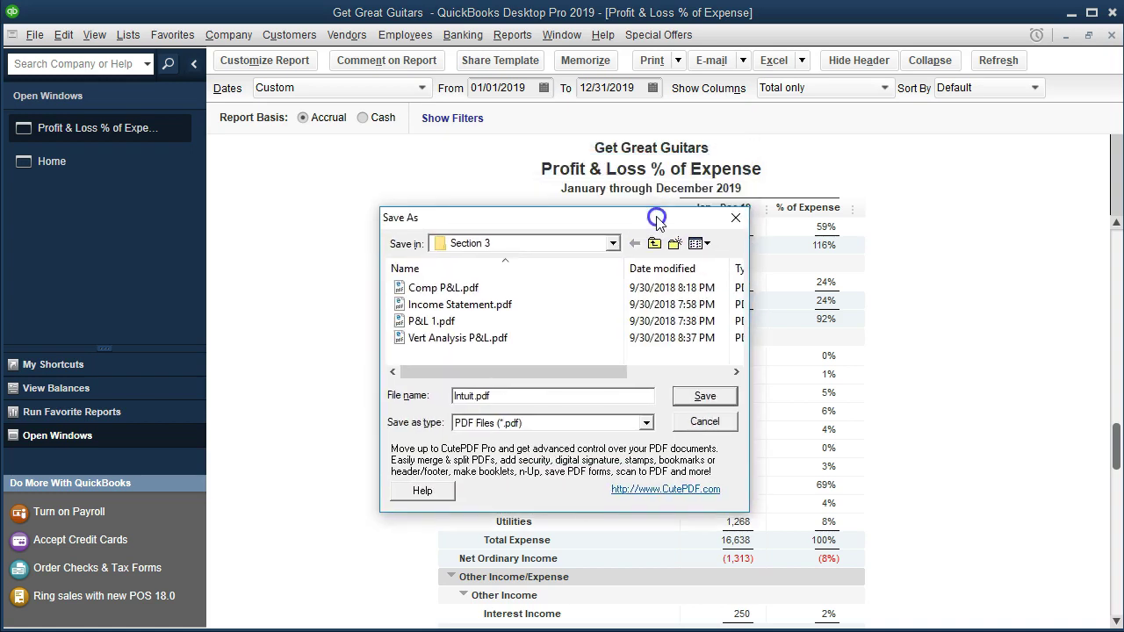
click(612, 243)
click(614, 261)
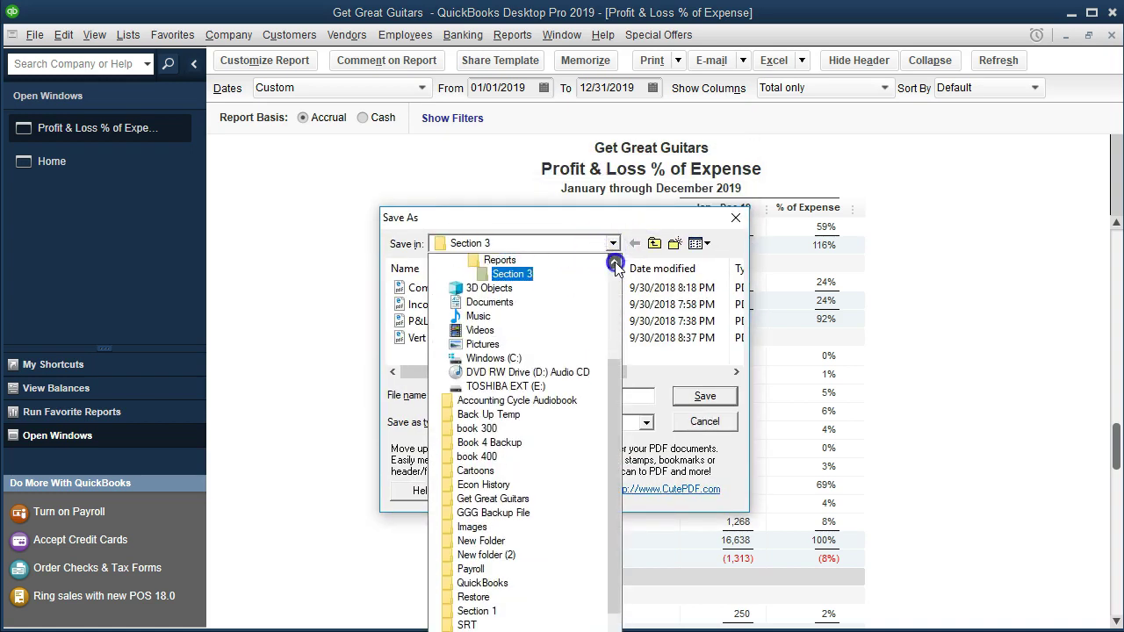
click(614, 262)
click(614, 262)
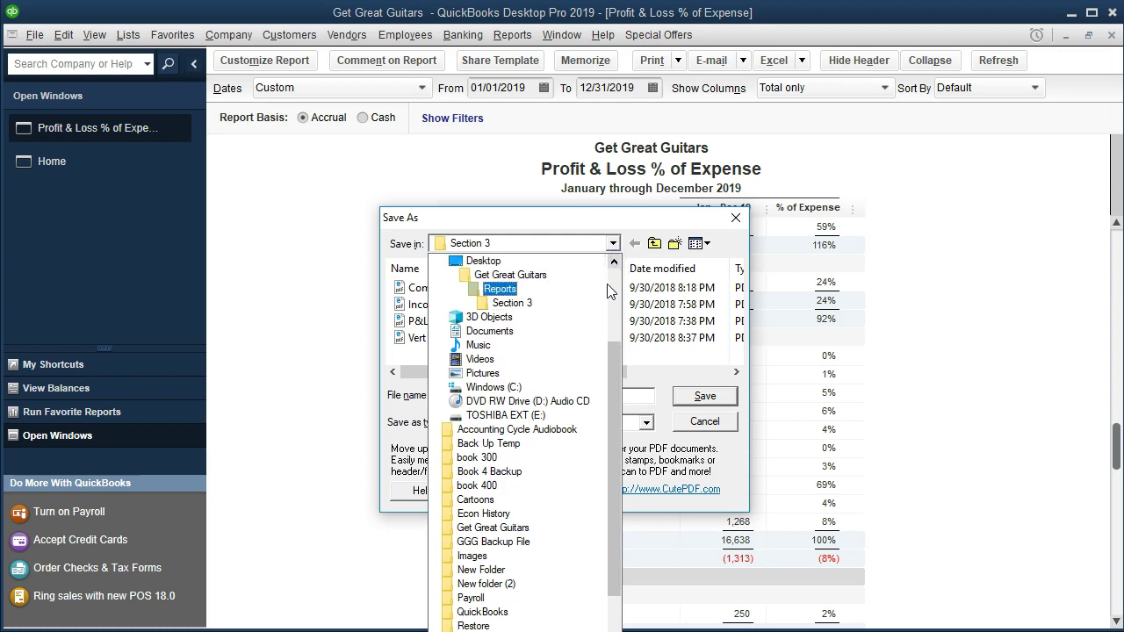
click(535, 303)
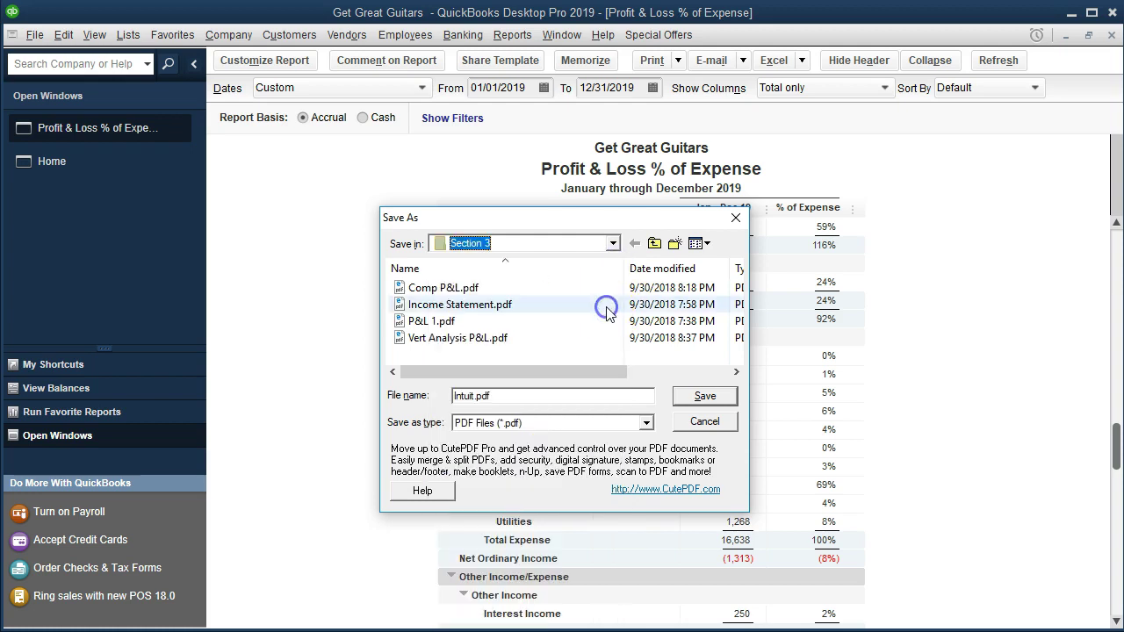
click(472, 395)
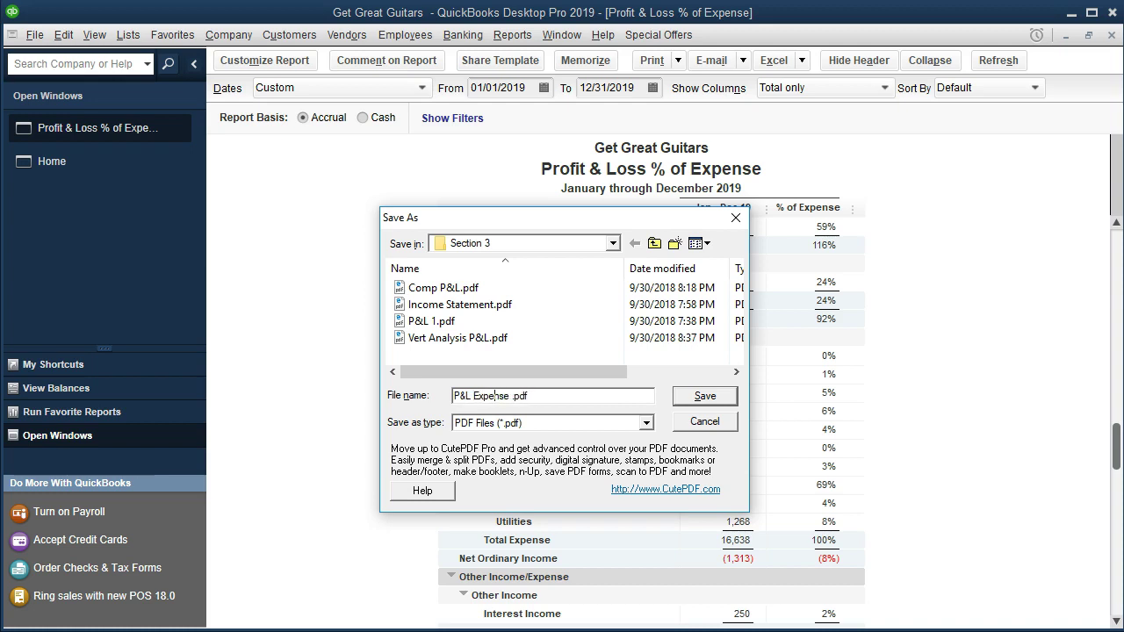
text(% of)
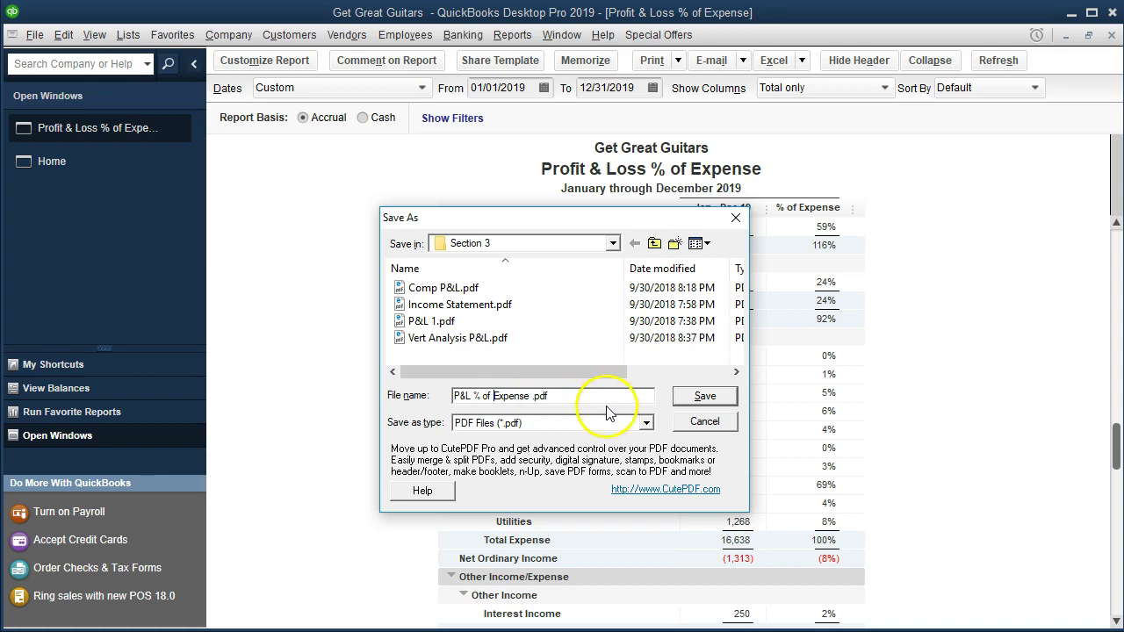
click(685, 399)
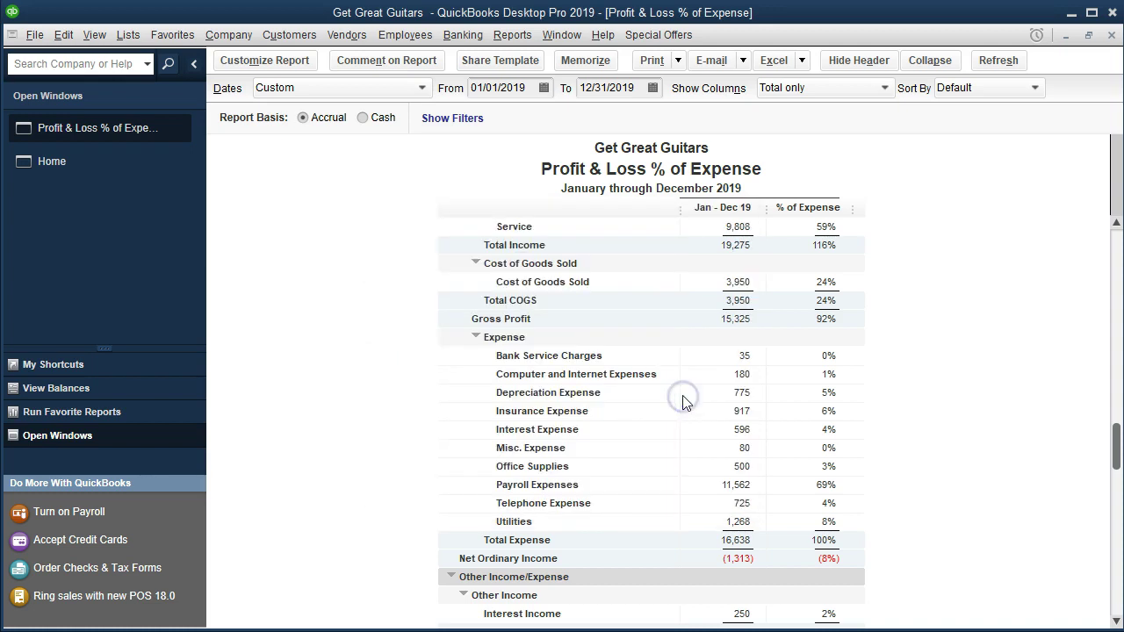